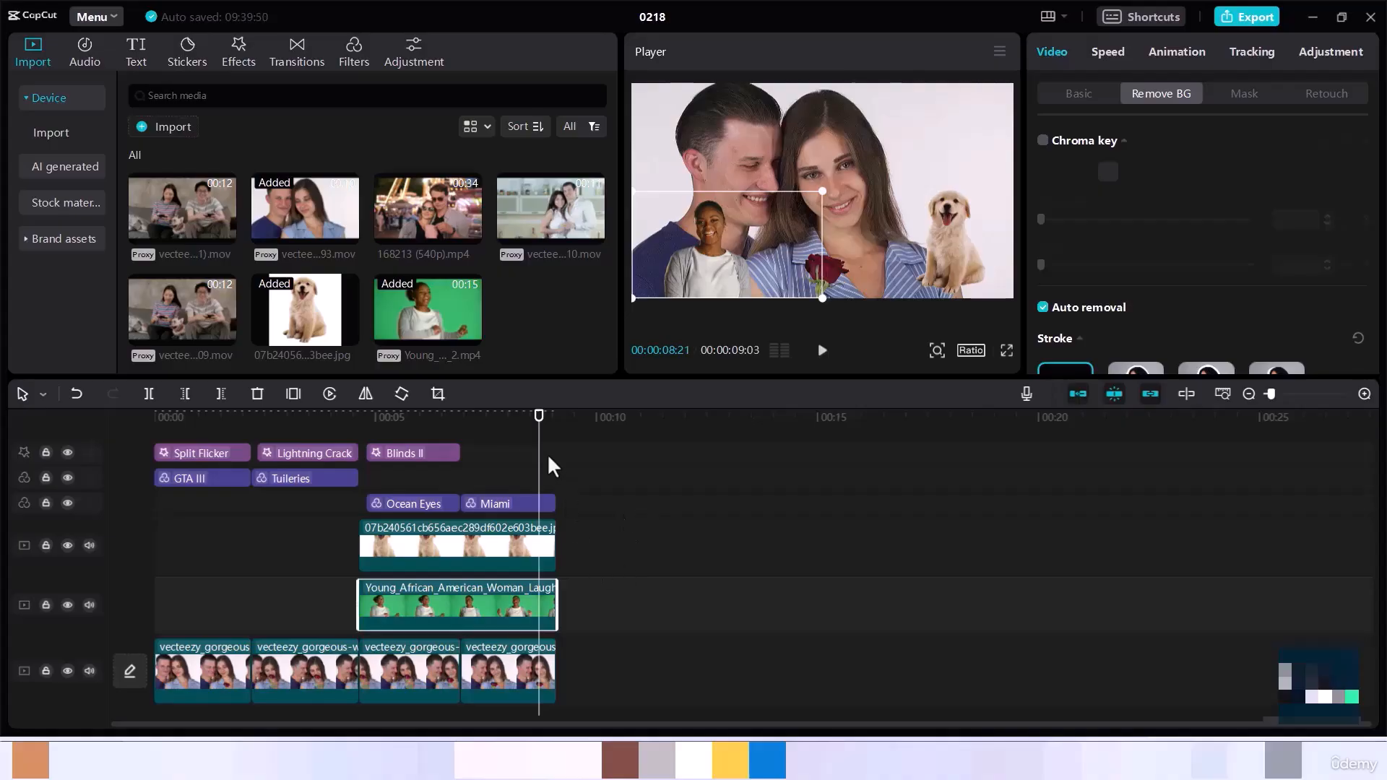
Add a position keyframe to the puppy image clip at its start, 00:00:04:19
{"action": "left_click", "coordinate": [537, 411]}
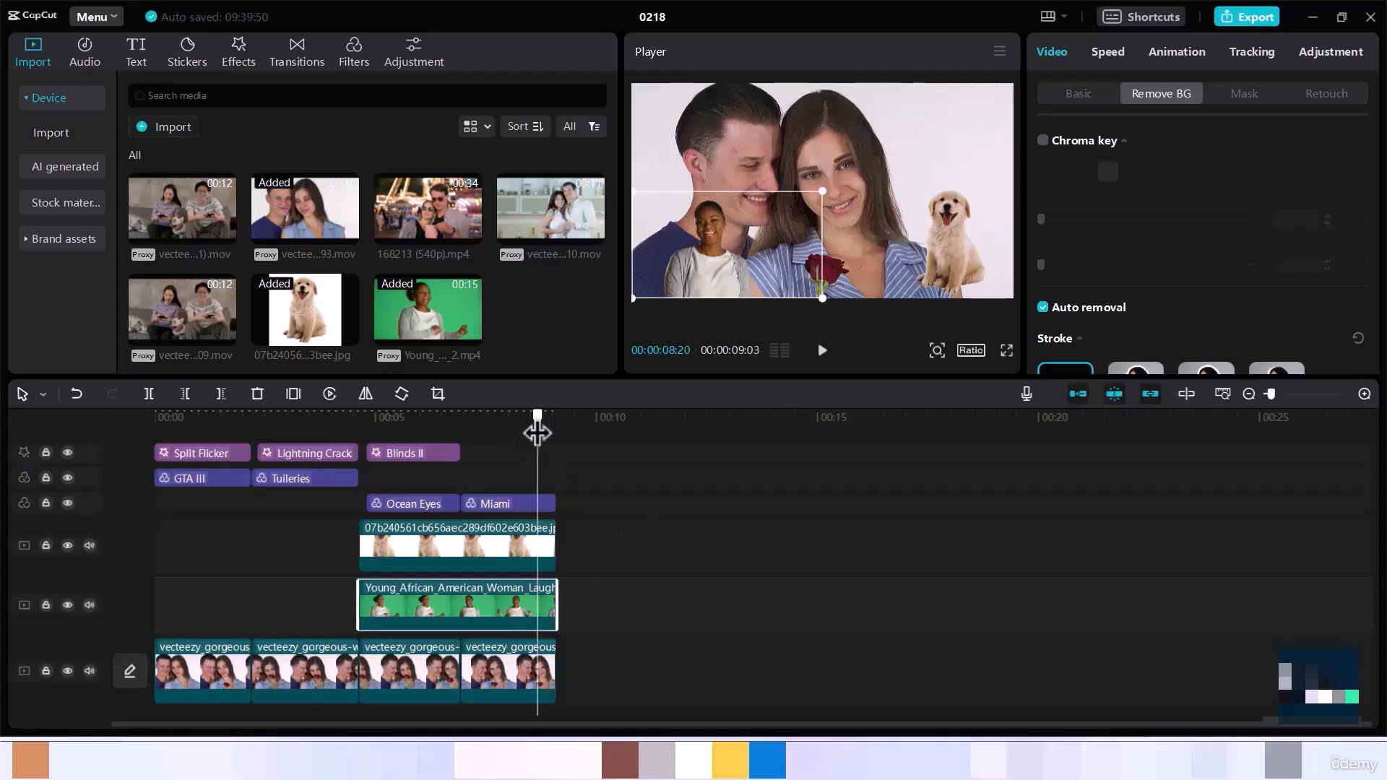
{"action": "left_click_drag", "start_coordinate": [536, 432], "coordinate": [368, 437]}
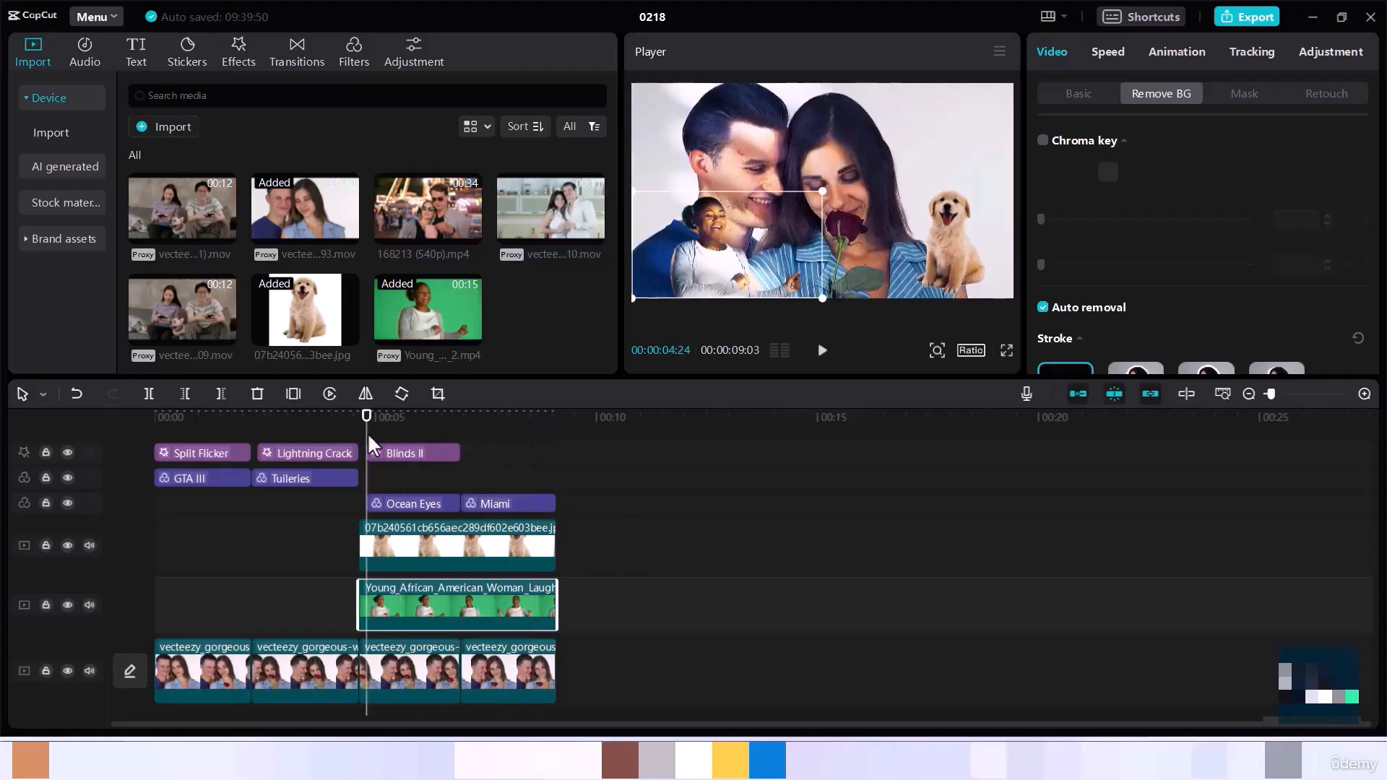
{"action": "left_click", "coordinate": [409, 548]}
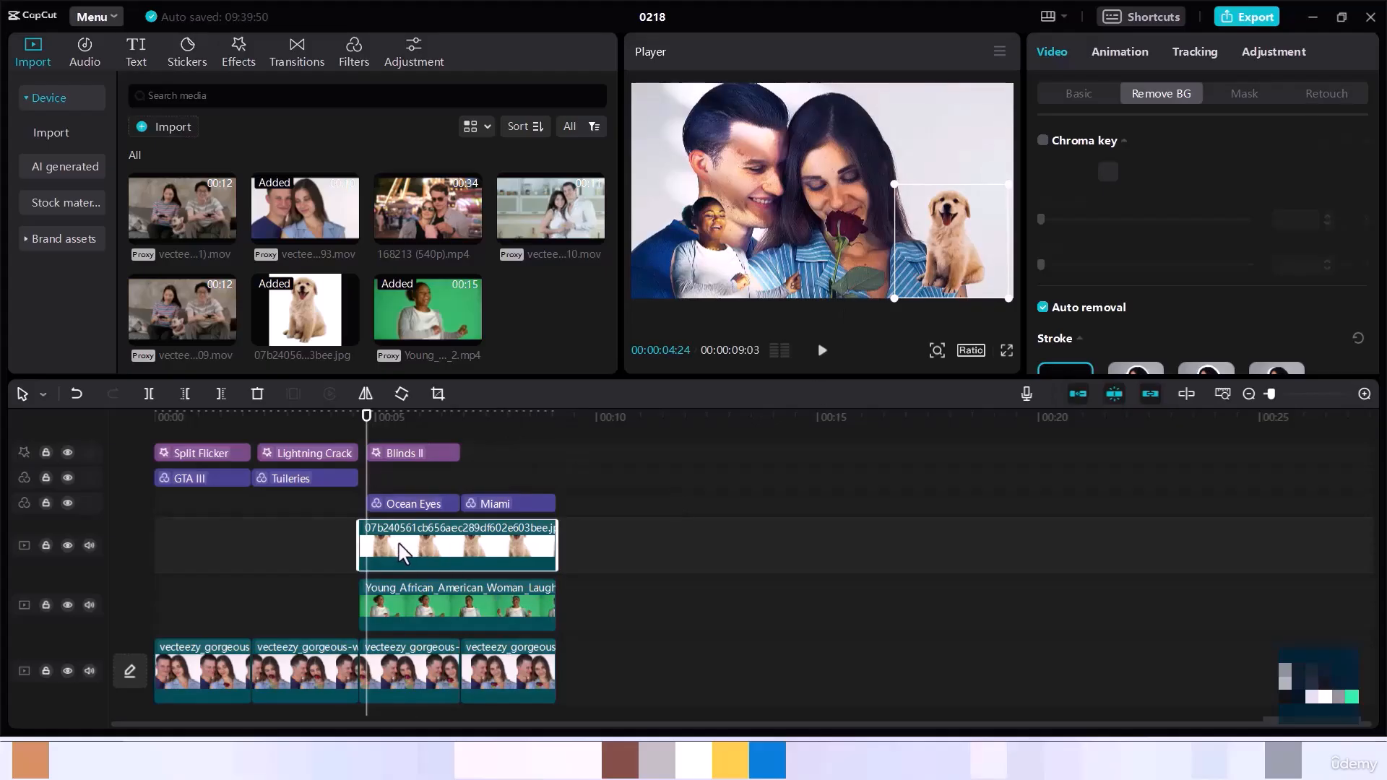
{"action": "left_click", "coordinate": [1084, 97]}
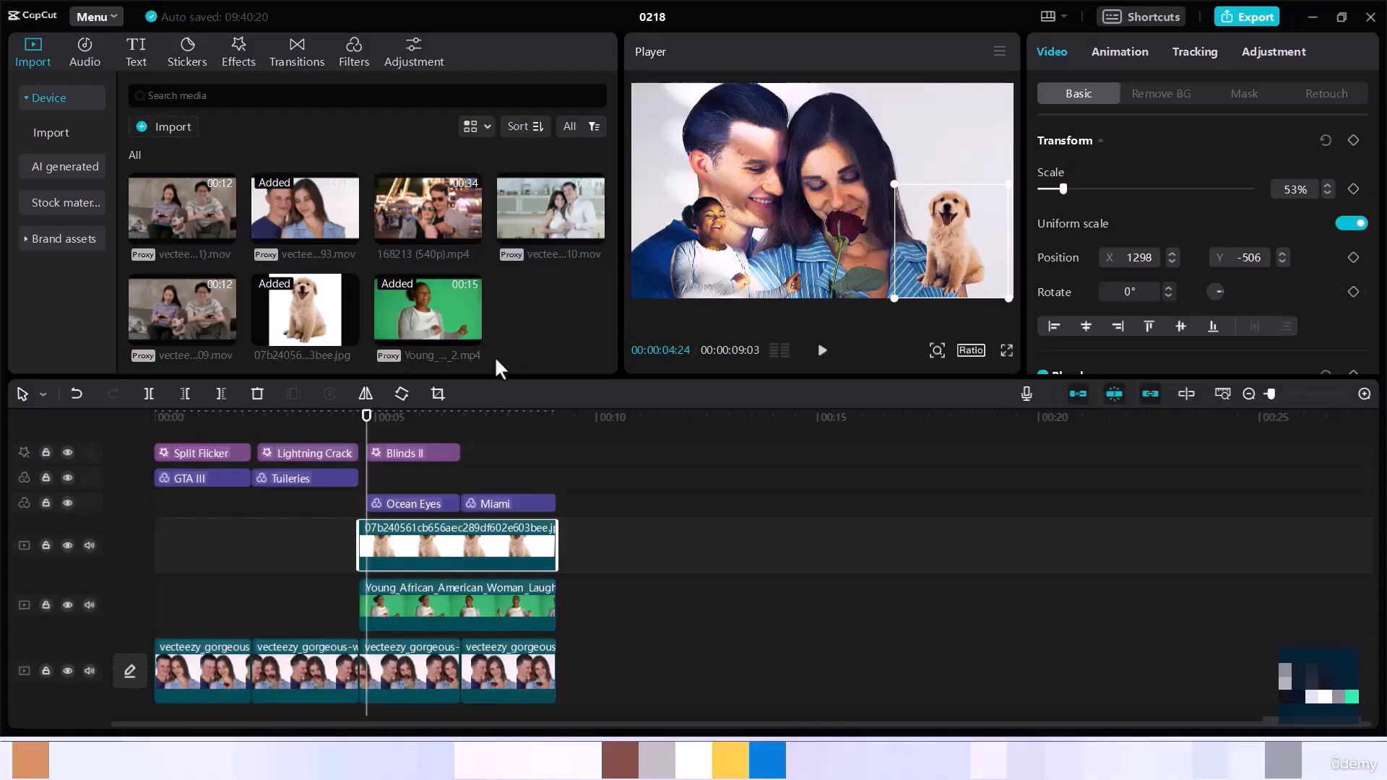
{"action": "left_click_drag", "start_coordinate": [367, 426], "coordinate": [362, 431]}
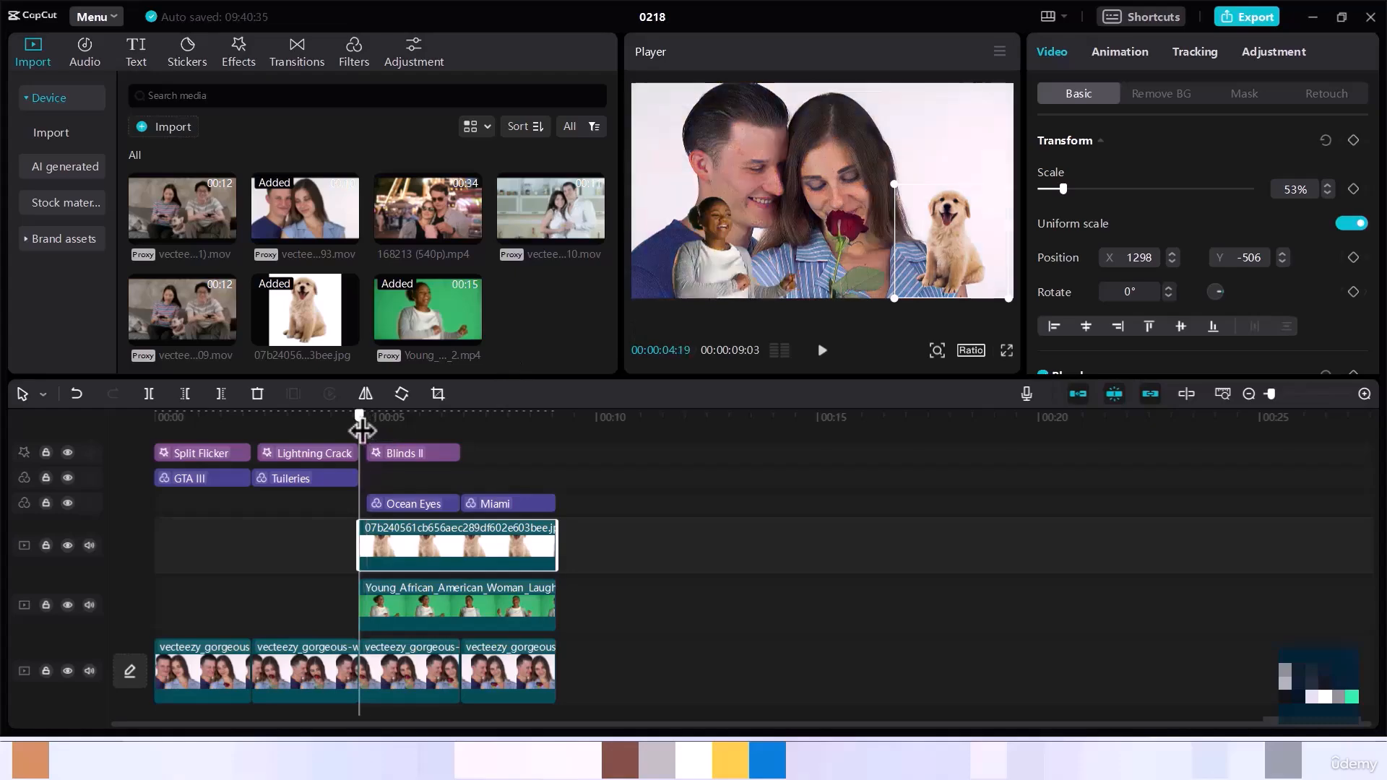
{"action": "left_click", "coordinate": [1354, 257]}
At 00:00:05:21, scale the puppy clip to 69% and add a position keyframe
{"action": "left_click_drag", "start_coordinate": [359, 431], "coordinate": [406, 439]}
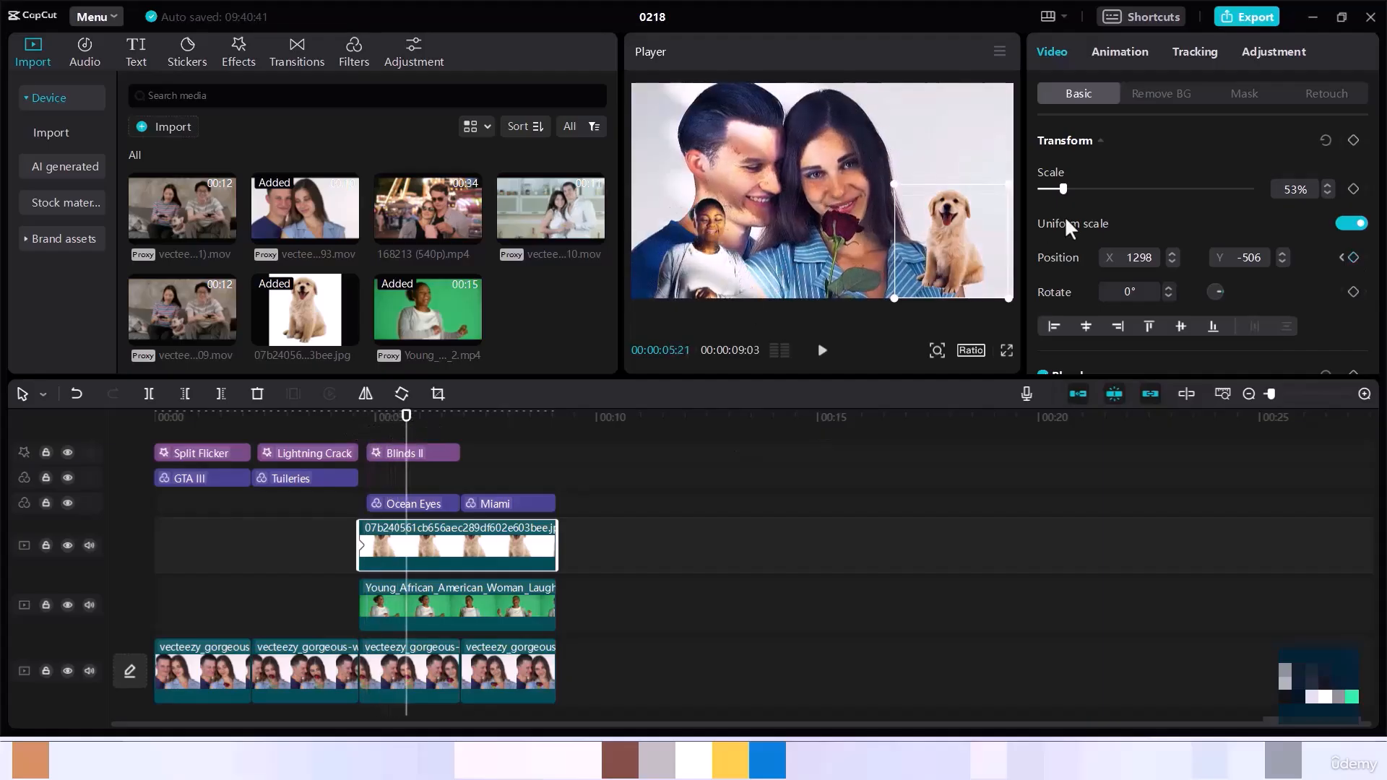
{"action": "left_click_drag", "start_coordinate": [1063, 193], "coordinate": [1069, 195]}
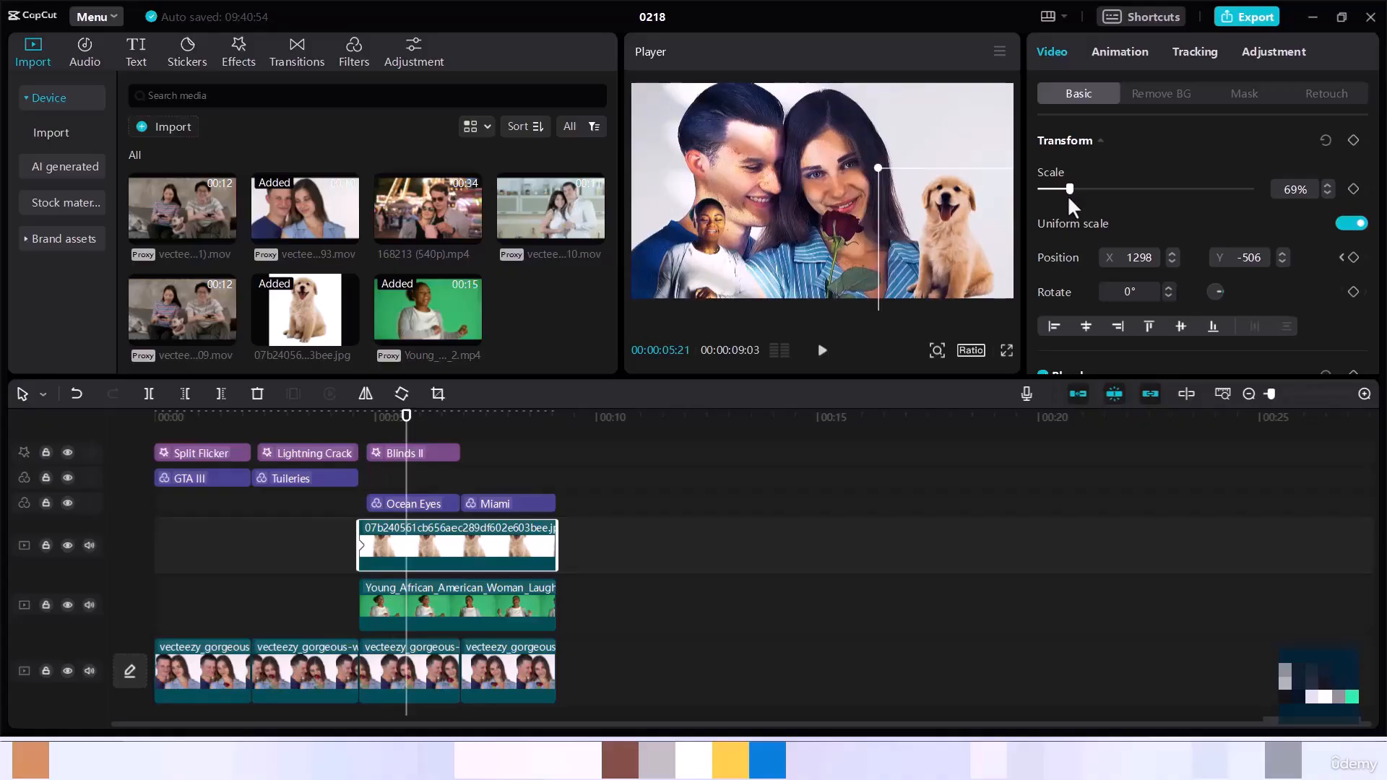
{"action": "left_click", "coordinate": [1354, 259]}
At 00:00:06:19, scale the puppy clip down to 50% and add a position keyframe
{"action": "left_click_drag", "start_coordinate": [407, 431], "coordinate": [447, 433]}
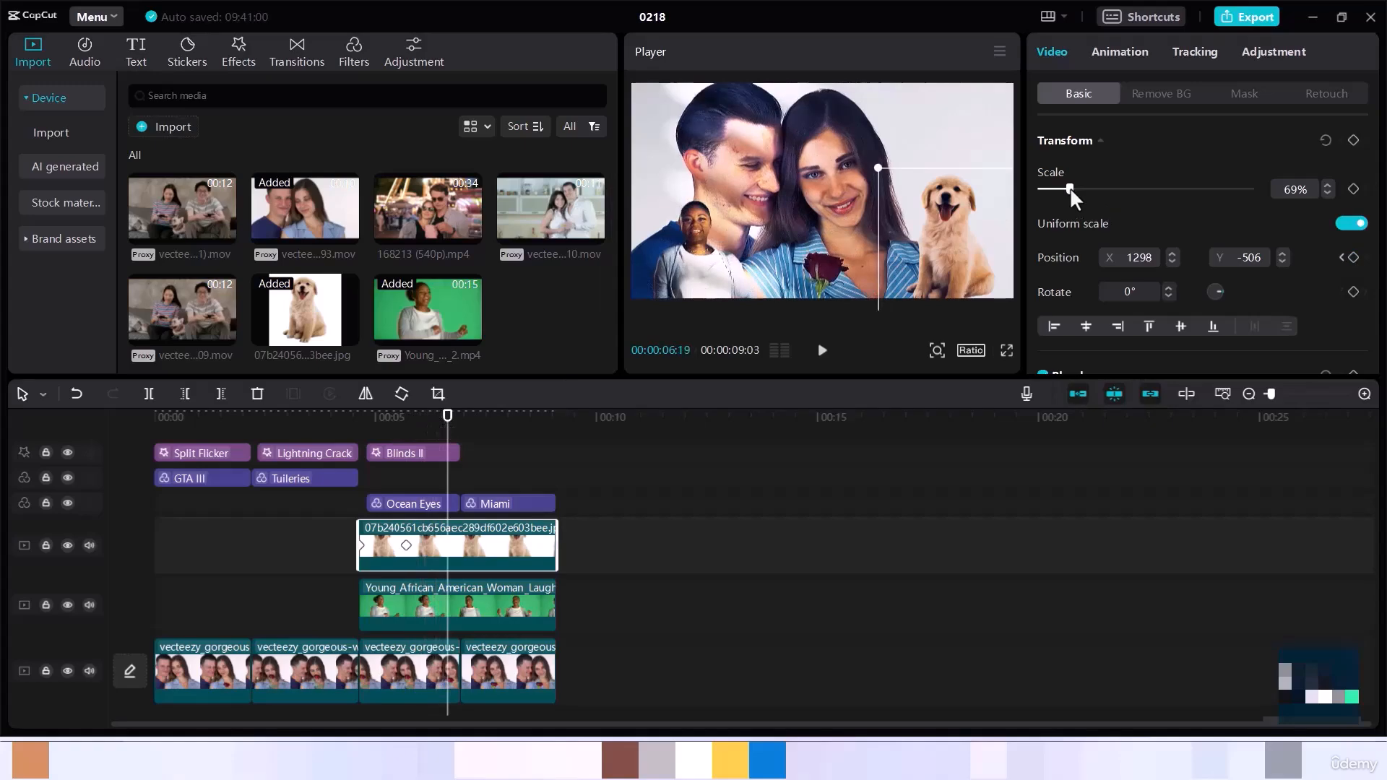
{"action": "left_click_drag", "start_coordinate": [1070, 190], "coordinate": [1063, 190]}
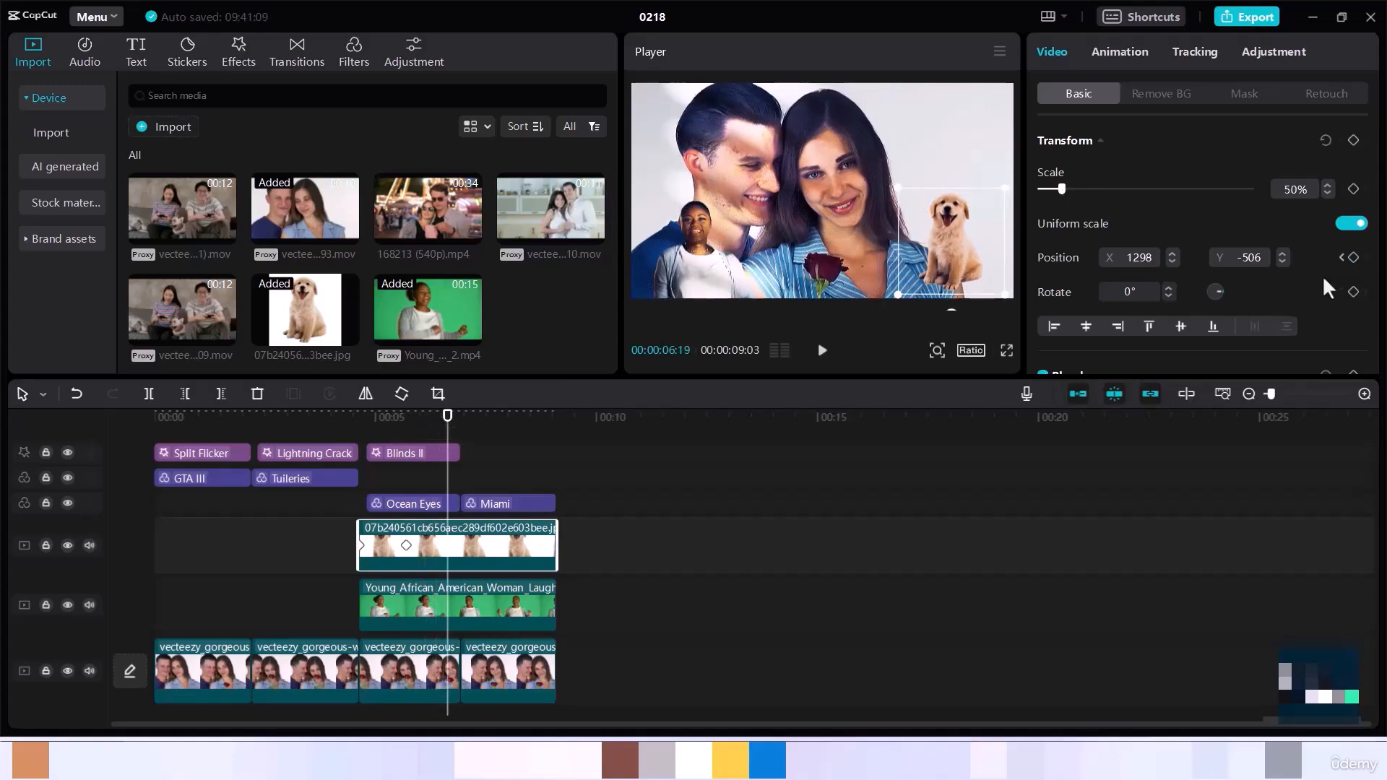
{"action": "left_click", "coordinate": [1352, 258]}
At 00:00:07:09, add a position keyframe to the puppy clip and scale it to 74%
{"action": "key", "text": "Down"}
{"action": "key", "text": "shift+Left"}
{"action": "key", "text": "shift+Right"}
{"action": "key", "text": "shift+Right"}
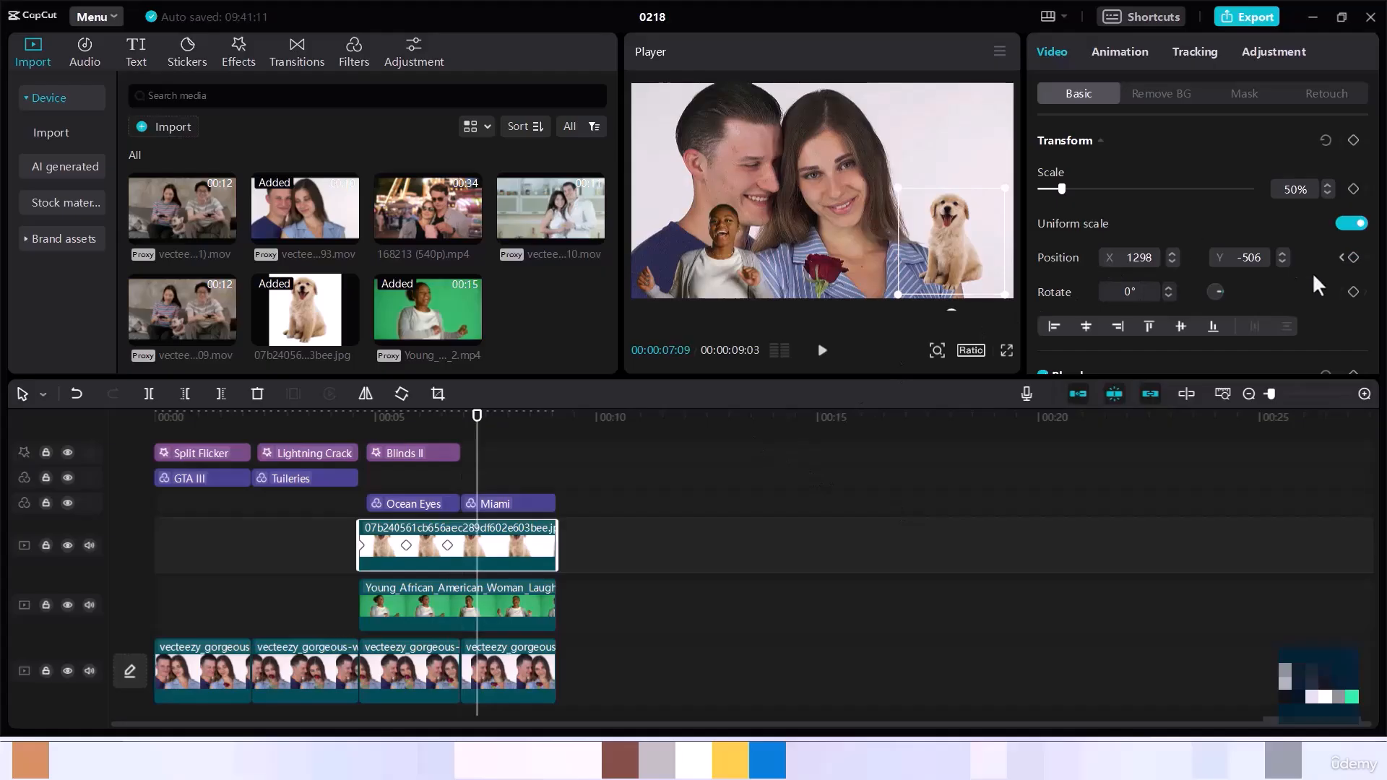
{"action": "left_click", "coordinate": [1352, 257]}
{"action": "left_click_drag", "start_coordinate": [1061, 189], "coordinate": [1071, 189]}
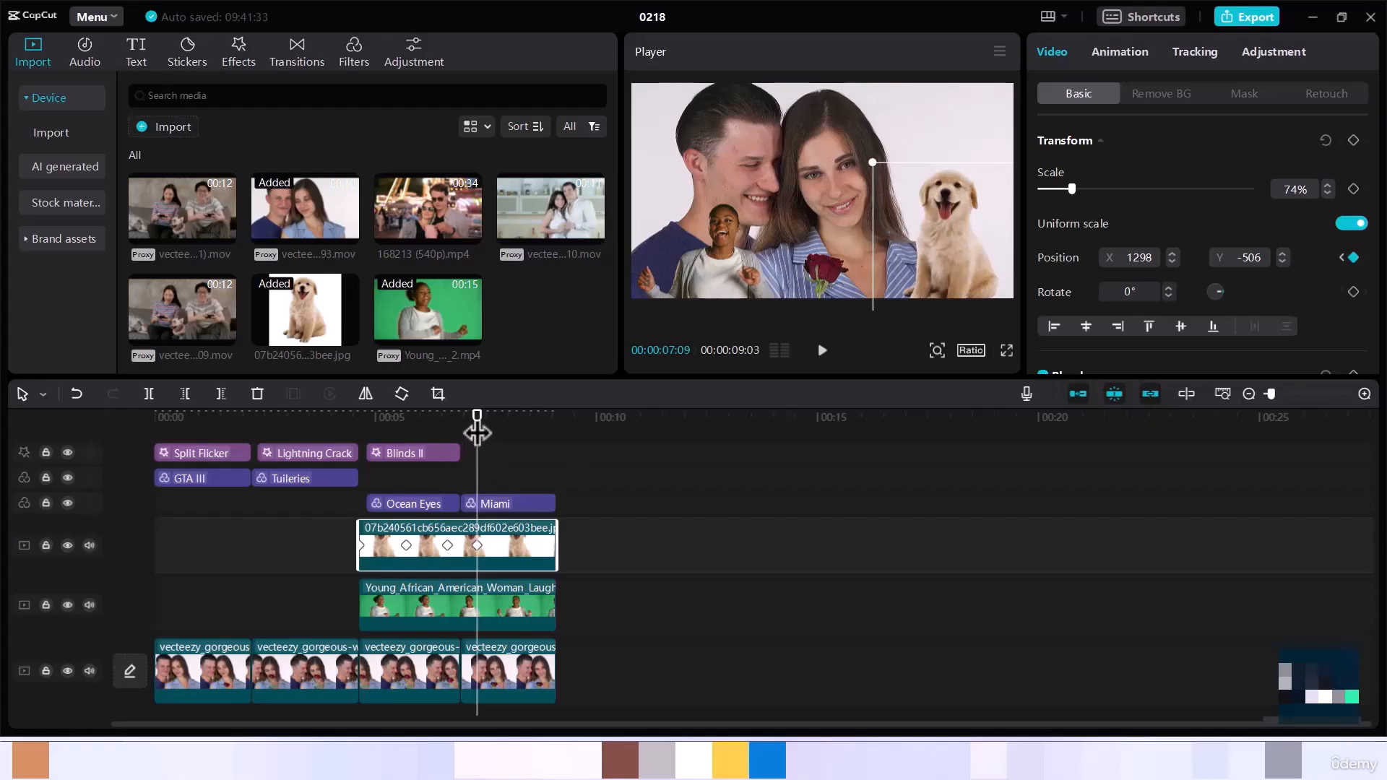
Add position and rotation keyframes to the puppy clip at 00:00:08:02
{"action": "left_click_drag", "start_coordinate": [480, 438], "coordinate": [511, 441]}
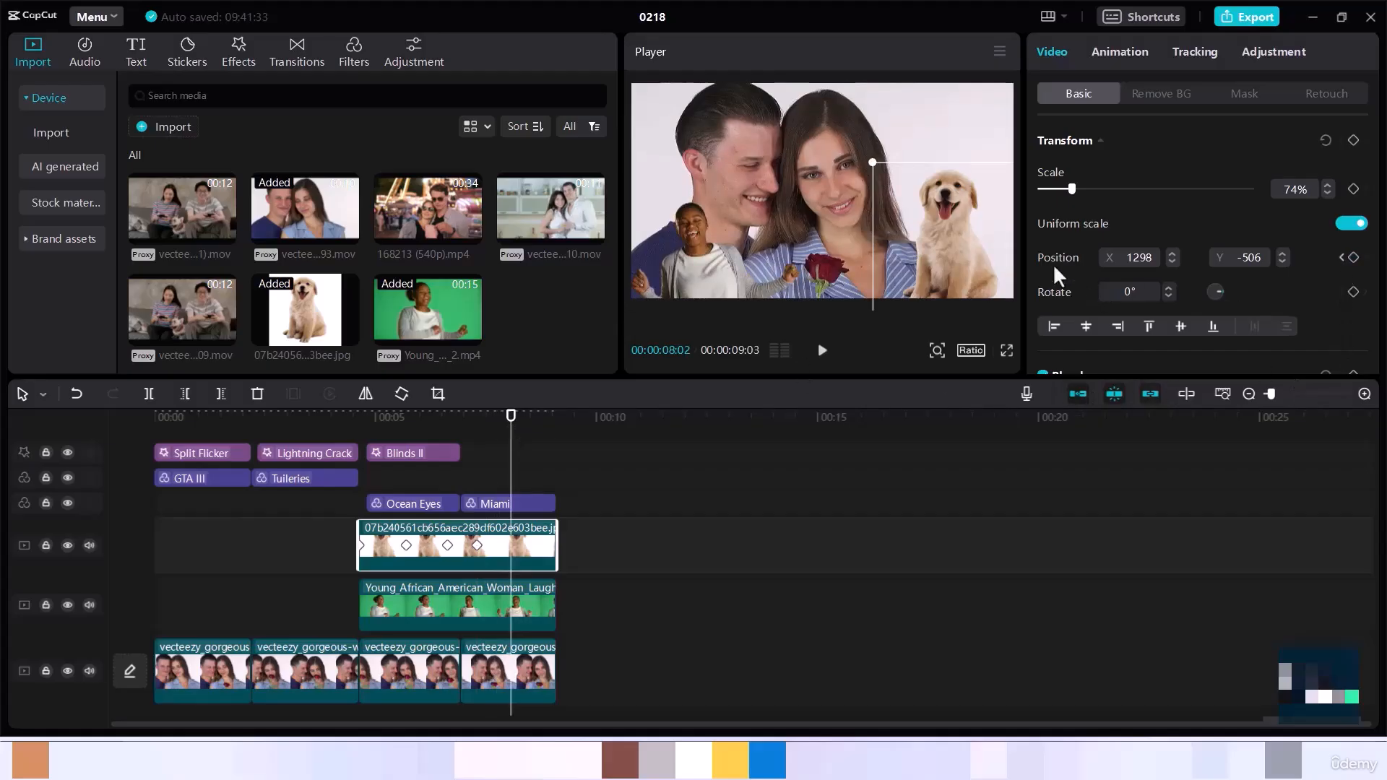
{"action": "left_click", "coordinate": [1352, 257]}
{"action": "left_click", "coordinate": [1353, 291]}
At 00:00:08:17, scale the puppy clip to 48% and add position and rotation keyframes
{"action": "left_click_drag", "start_coordinate": [511, 426], "coordinate": [533, 433]}
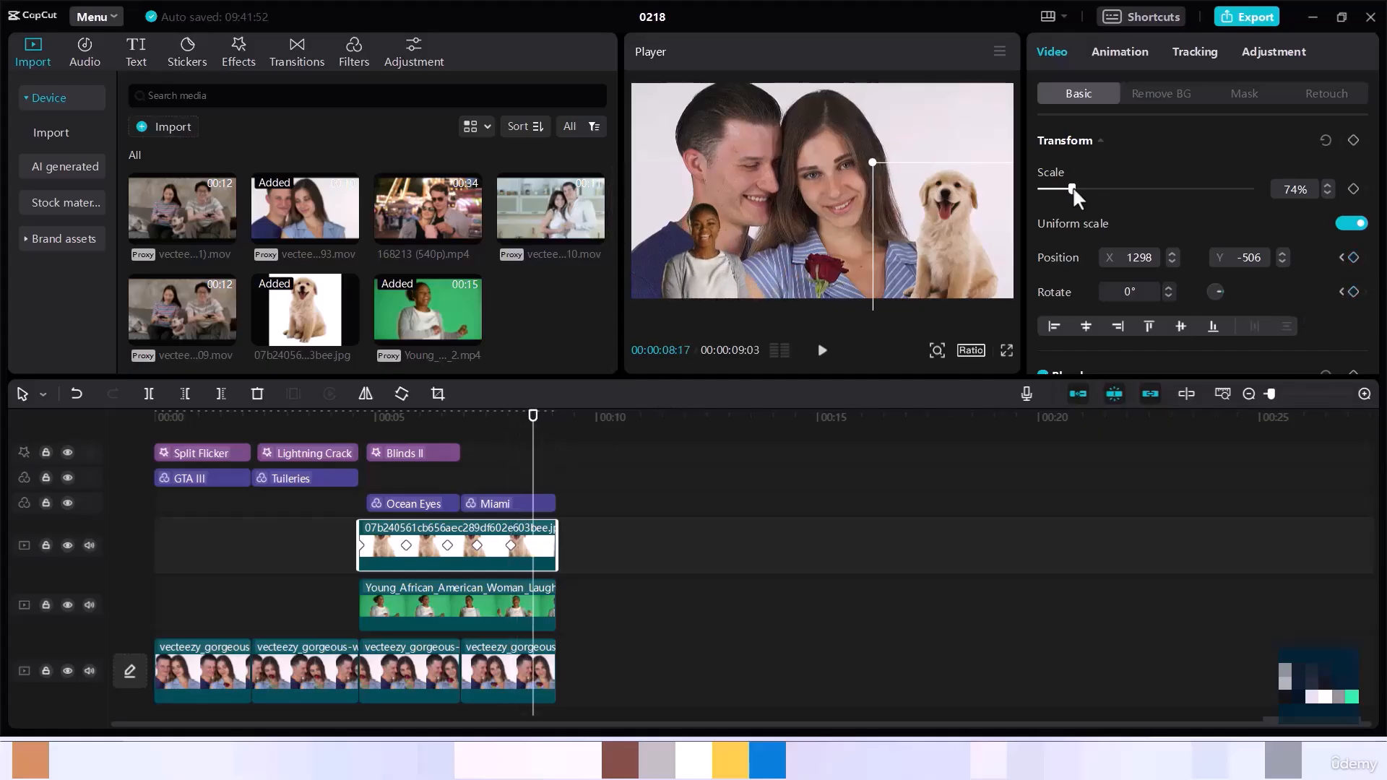
{"action": "left_click_drag", "start_coordinate": [1070, 187], "coordinate": [1063, 187]}
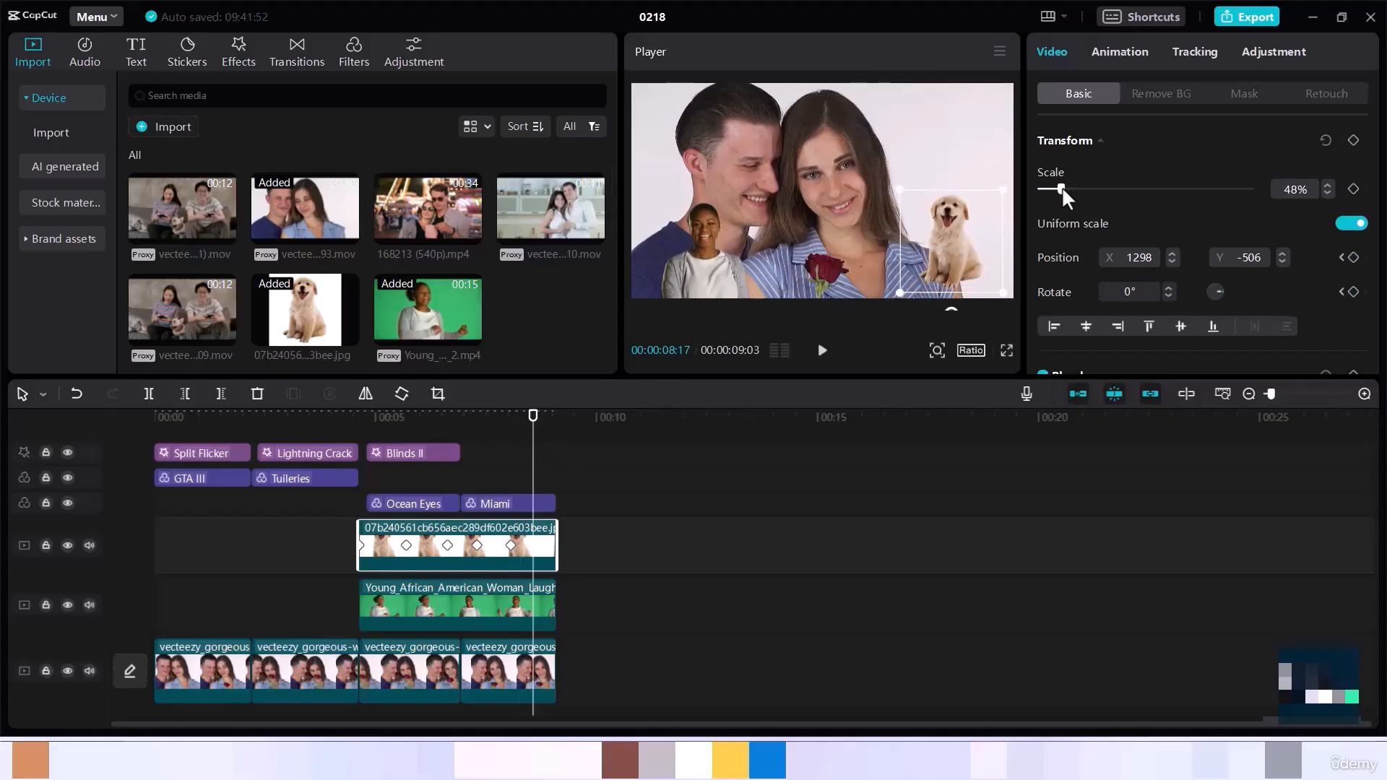
{"action": "left_click", "coordinate": [1354, 257]}
{"action": "left_click", "coordinate": [1354, 291]}
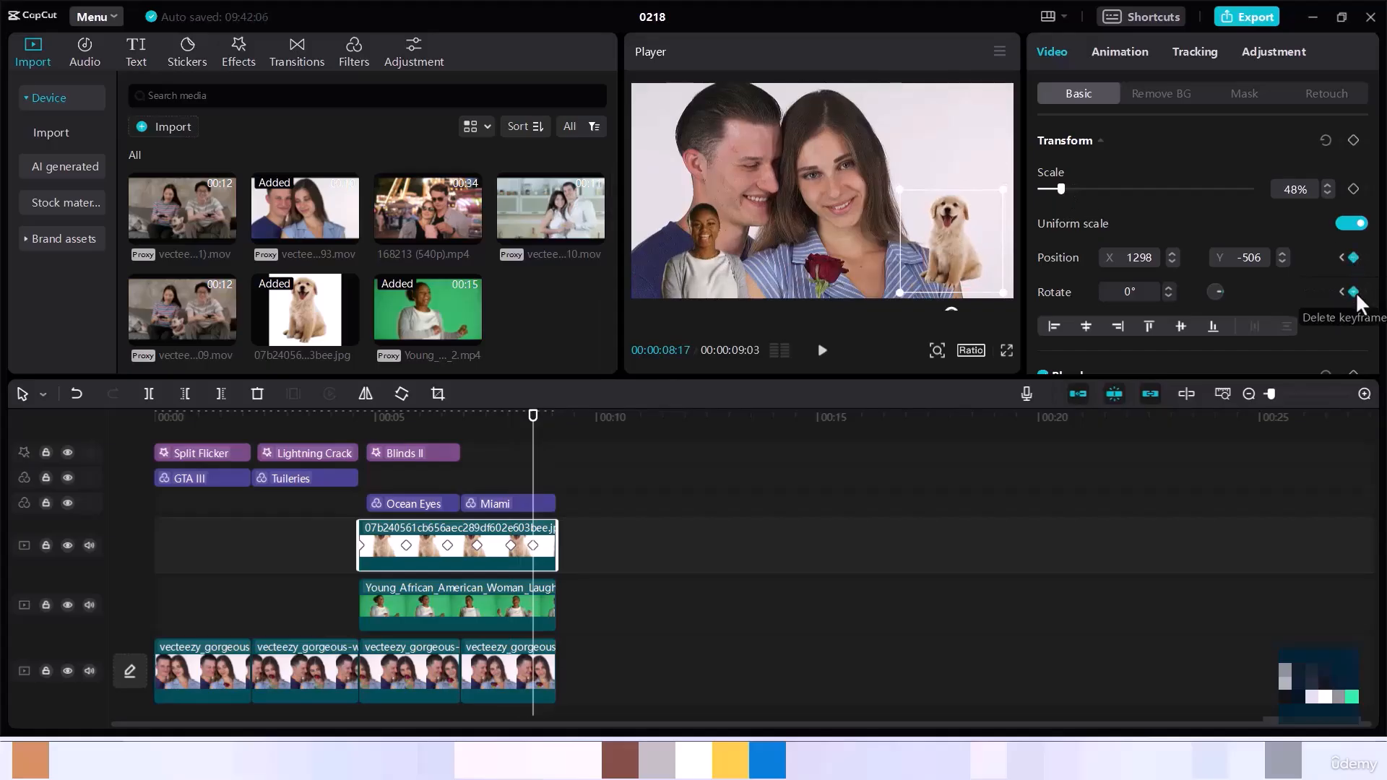
Set the puppy clip's rotation to -5° at the 00:00:08:17 keyframe
{"action": "left_click", "coordinate": [1167, 294]}
{"action": "left_click", "coordinate": [1168, 293]}
{"action": "left_click", "coordinate": [1167, 294]}
{"action": "left_click", "coordinate": [1167, 294]}
{"action": "left_click", "coordinate": [1168, 294]}
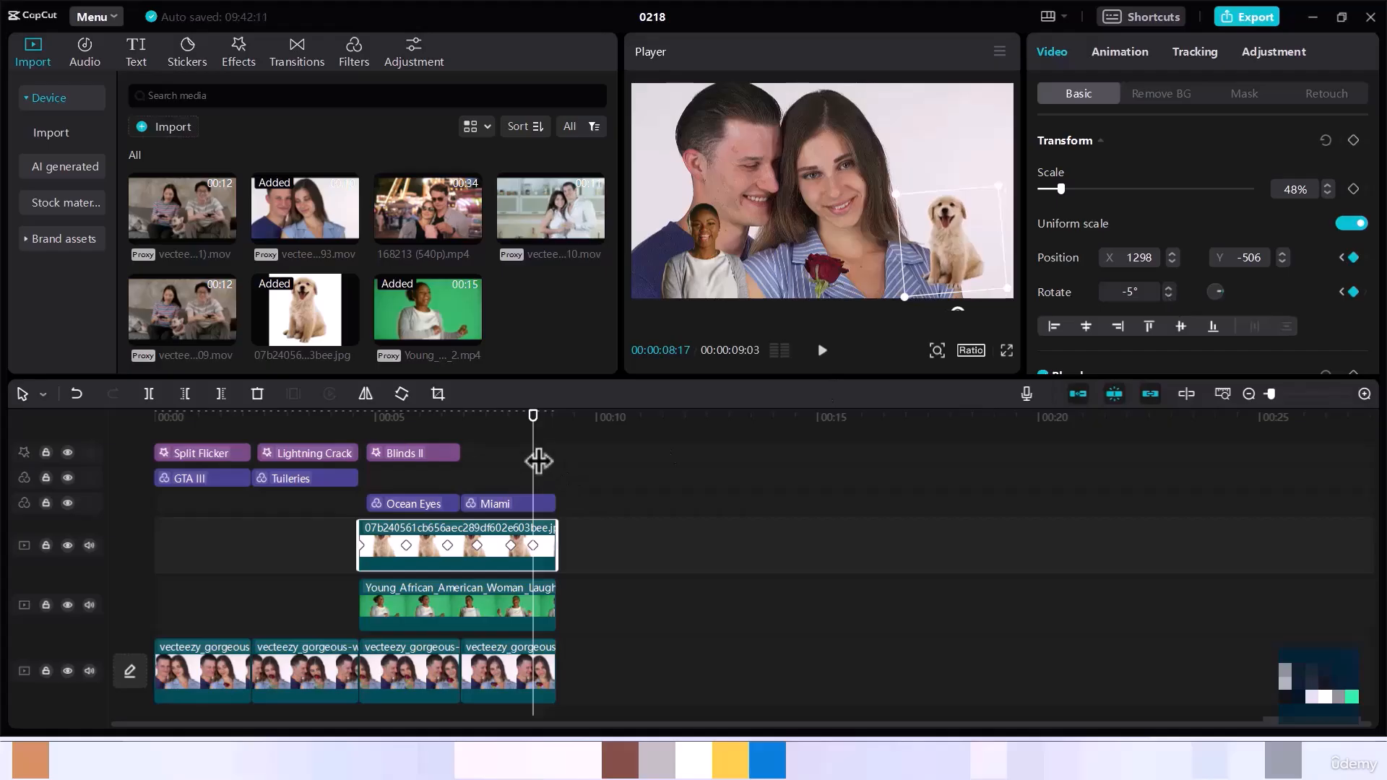
At 00:00:08:27, set the puppy clip's rotation to 2° and add a position keyframe
{"action": "left_click_drag", "start_coordinate": [533, 432], "coordinate": [548, 433]}
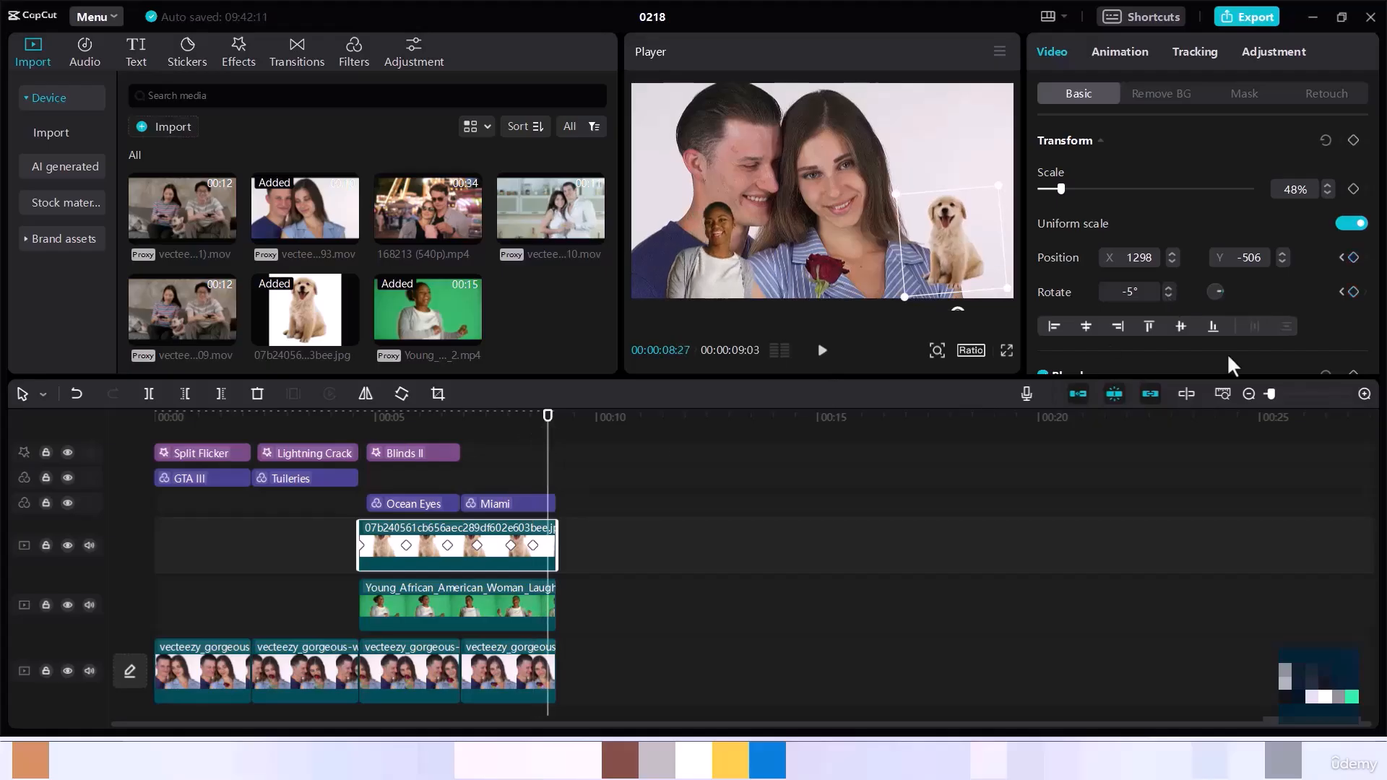
{"action": "left_click", "coordinate": [1168, 287]}
{"action": "left_click", "coordinate": [1167, 286]}
{"action": "left_click", "coordinate": [1167, 287]}
{"action": "left_click", "coordinate": [1167, 287]}
{"action": "left_click", "coordinate": [1168, 287]}
{"action": "left_click", "coordinate": [1168, 286]}
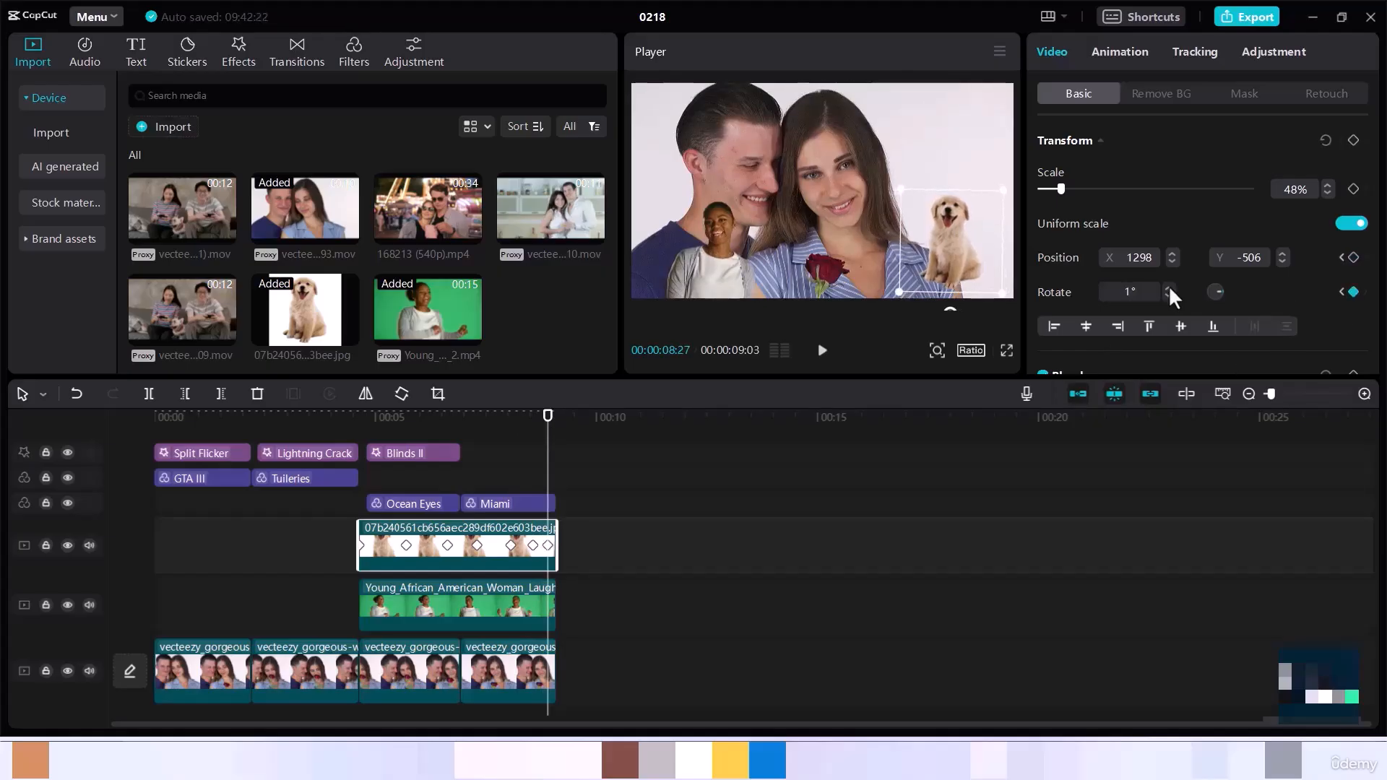
{"action": "left_click", "coordinate": [1167, 287]}
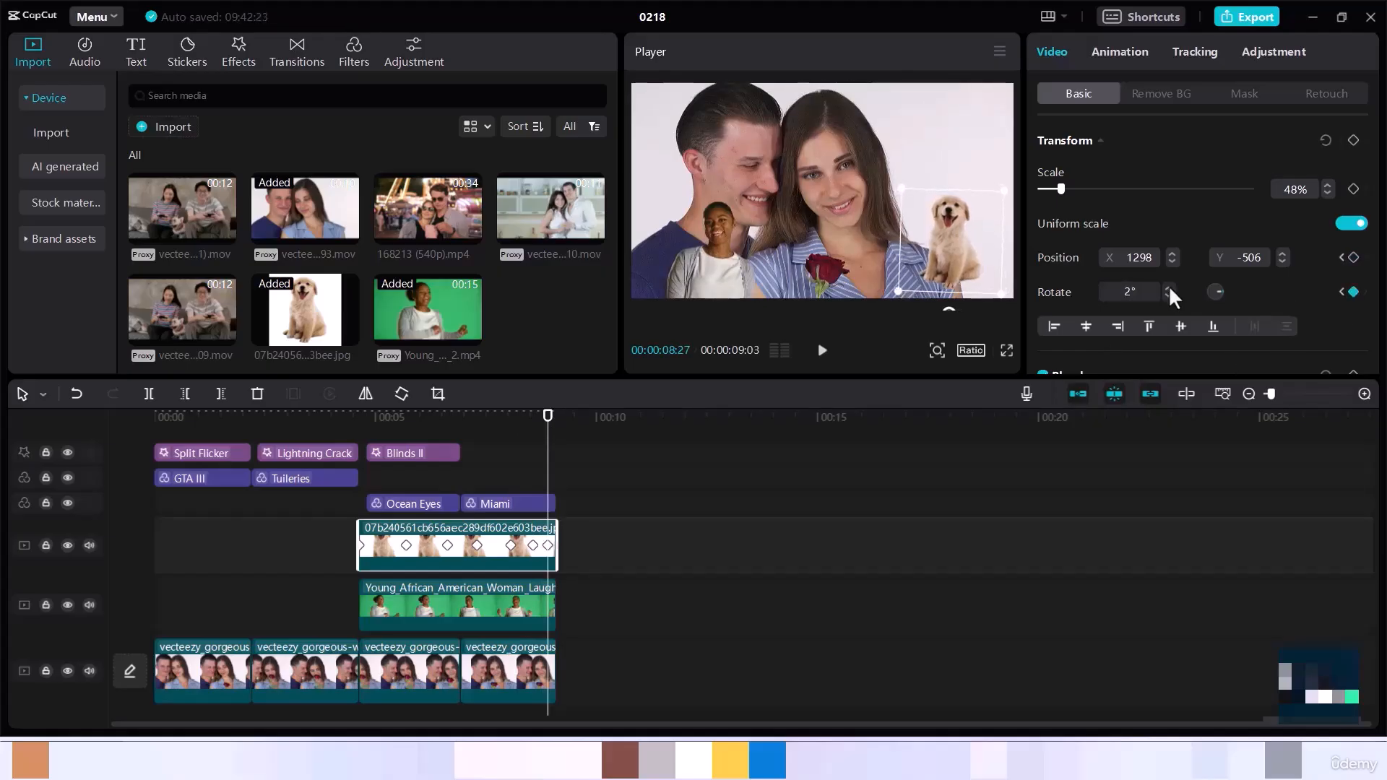
{"action": "left_click", "coordinate": [1355, 257]}
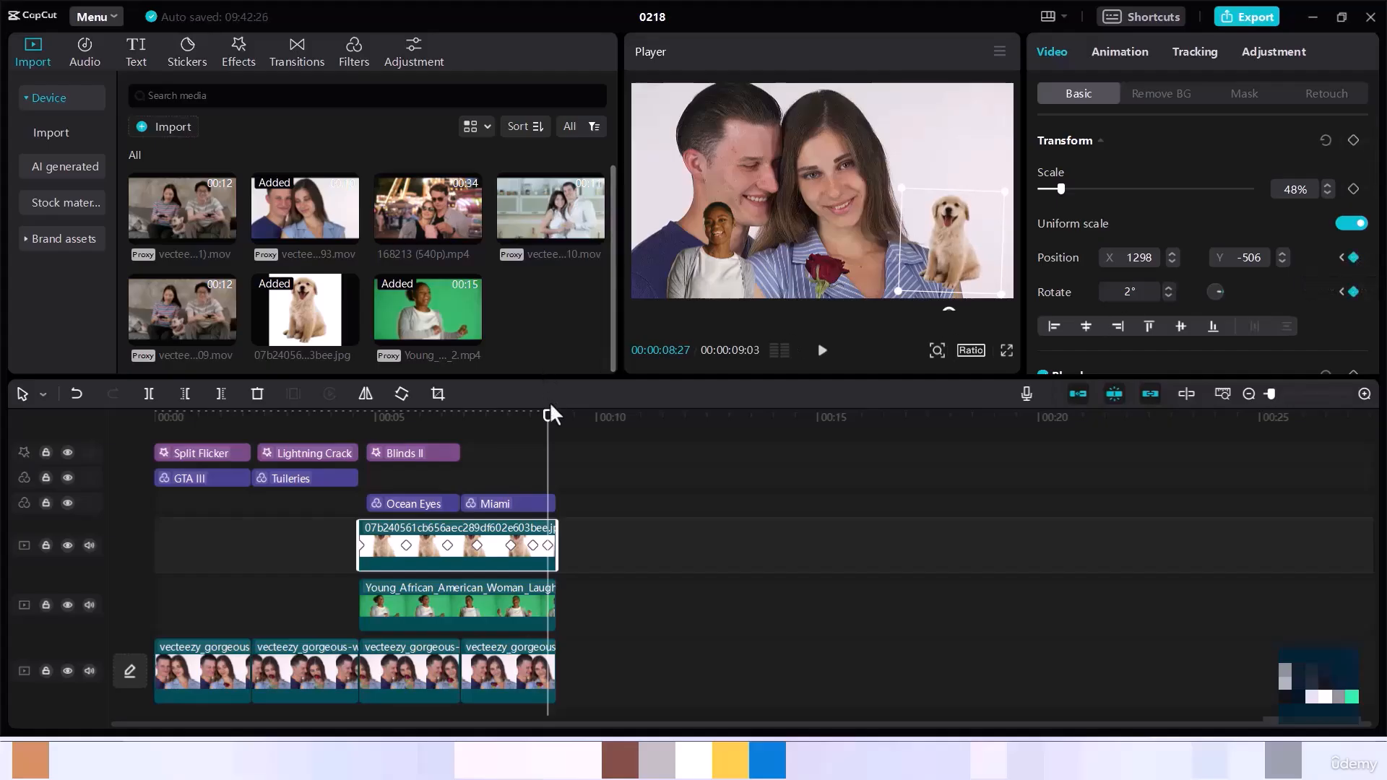
Play the timeline from just before the puppy clip, at 00:00:04:12, to preview the keyframe animation
{"action": "left_click_drag", "start_coordinate": [548, 417], "coordinate": [350, 427]}
{"action": "left_click", "coordinate": [586, 543]}
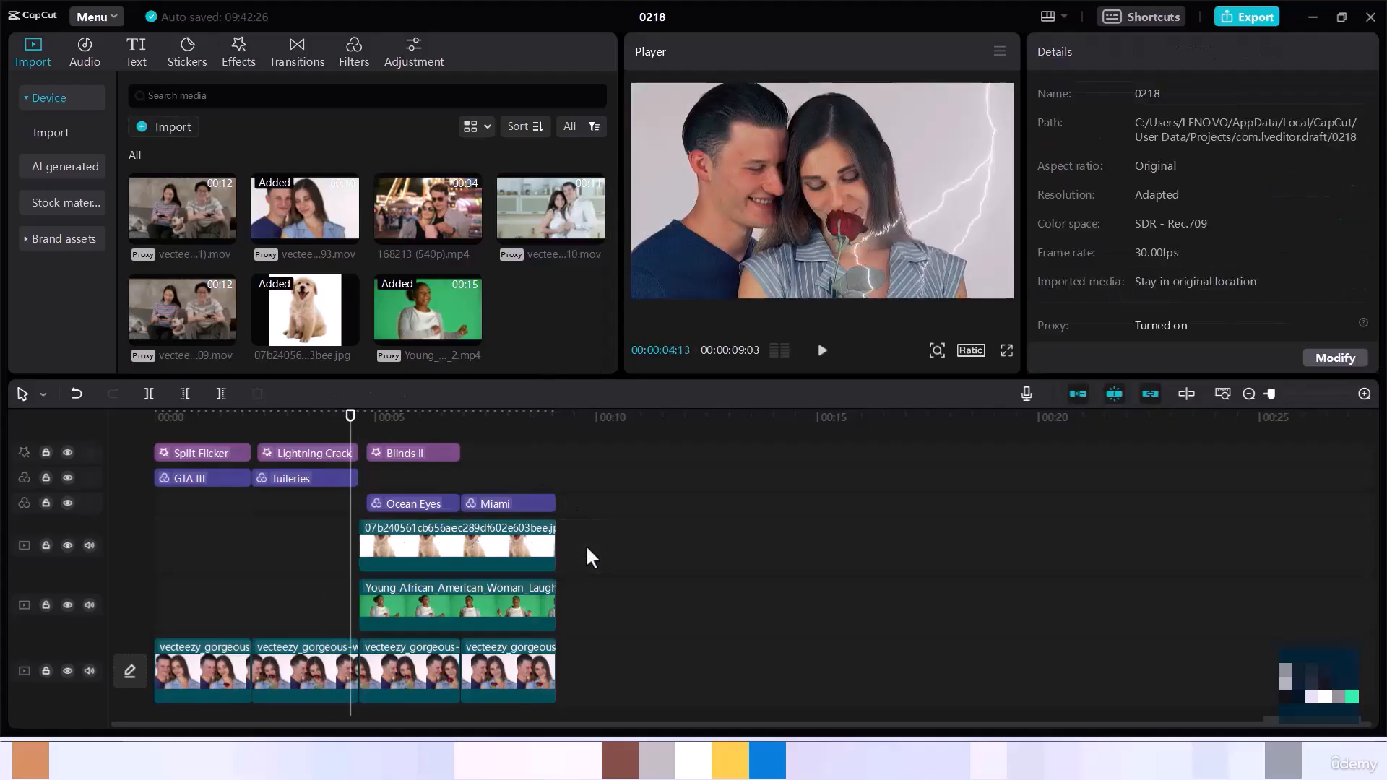
{"action": "left_click", "coordinate": [340, 546]}
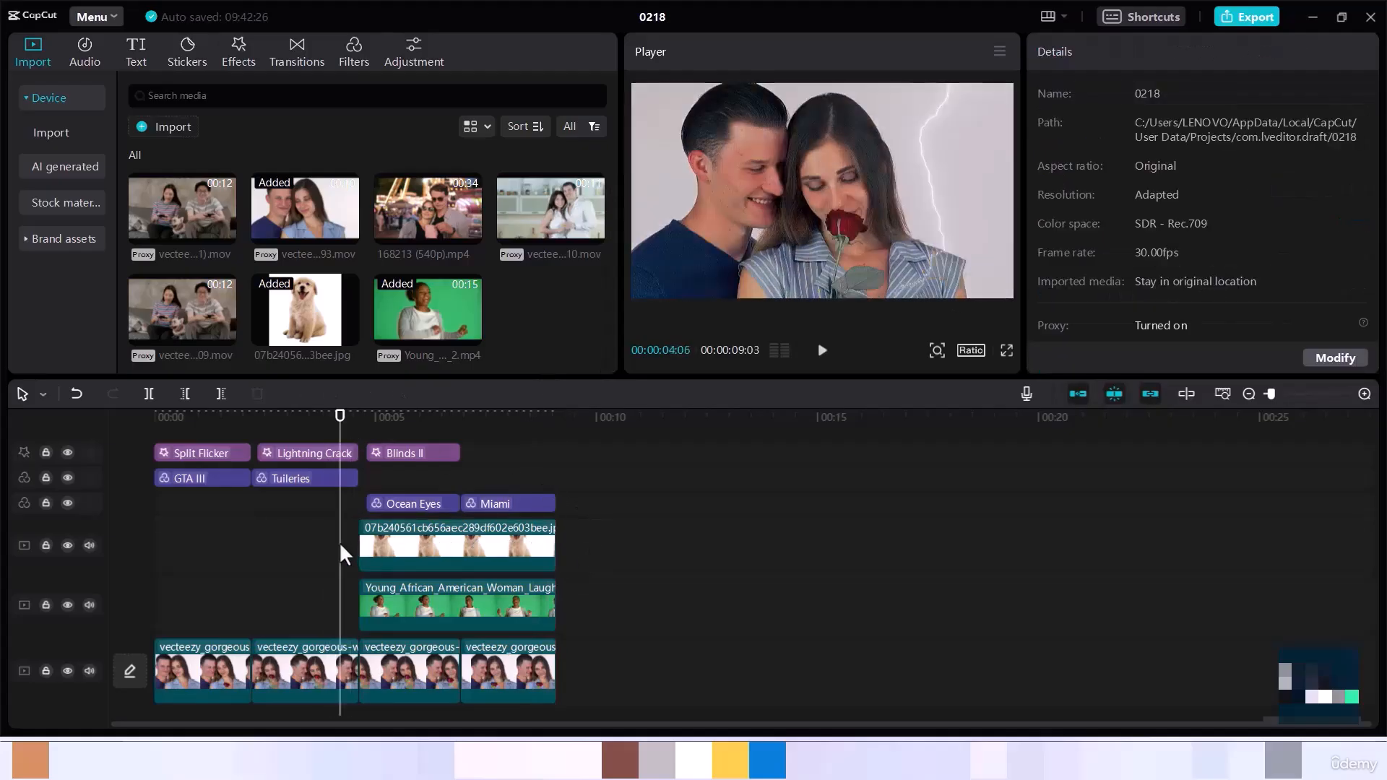
{"action": "left_click", "coordinate": [348, 546]}
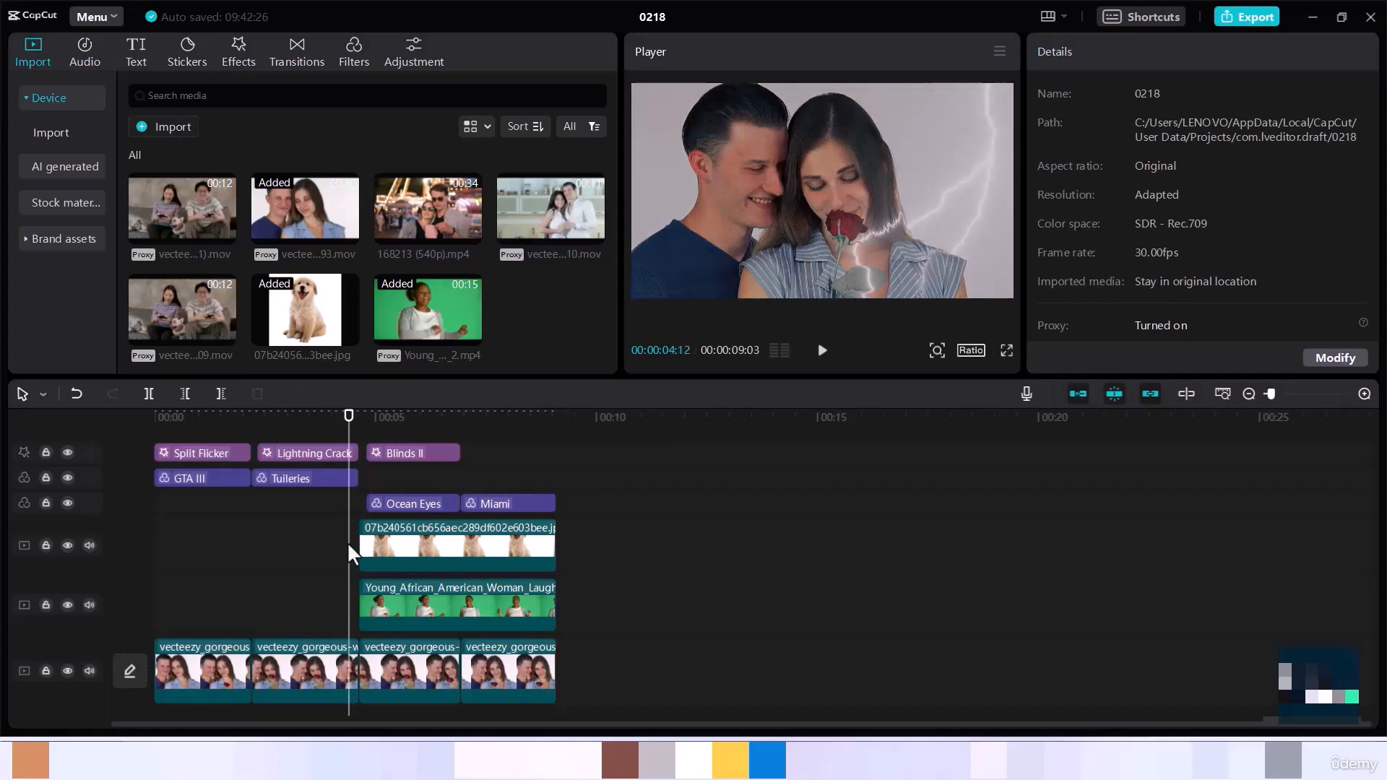
{"action": "key", "text": "space"}
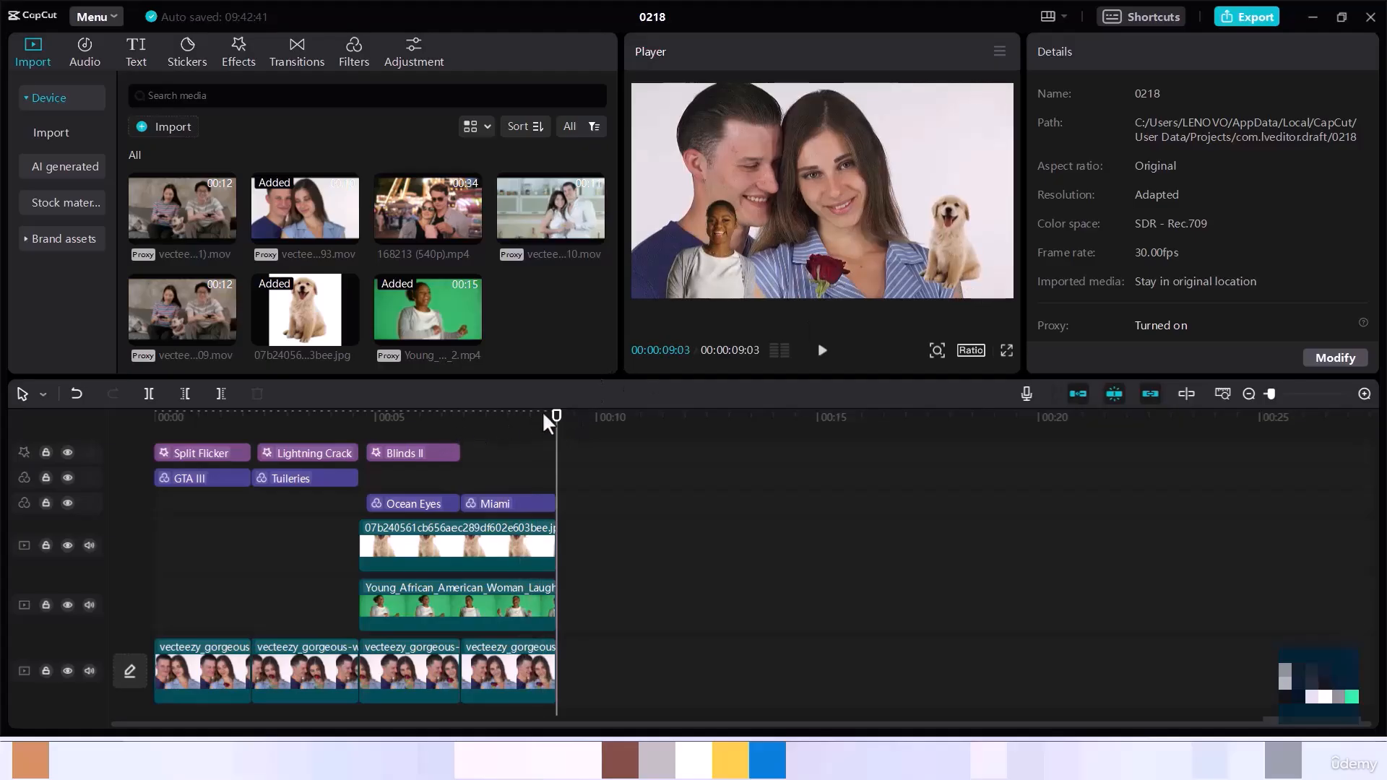
Enlarge the puppy image to 58% at its 00:00:05:21 keyframe and scrub ahead to 00:00:07:17 to check the result
{"action": "left_click_drag", "start_coordinate": [553, 415], "coordinate": [446, 547]}
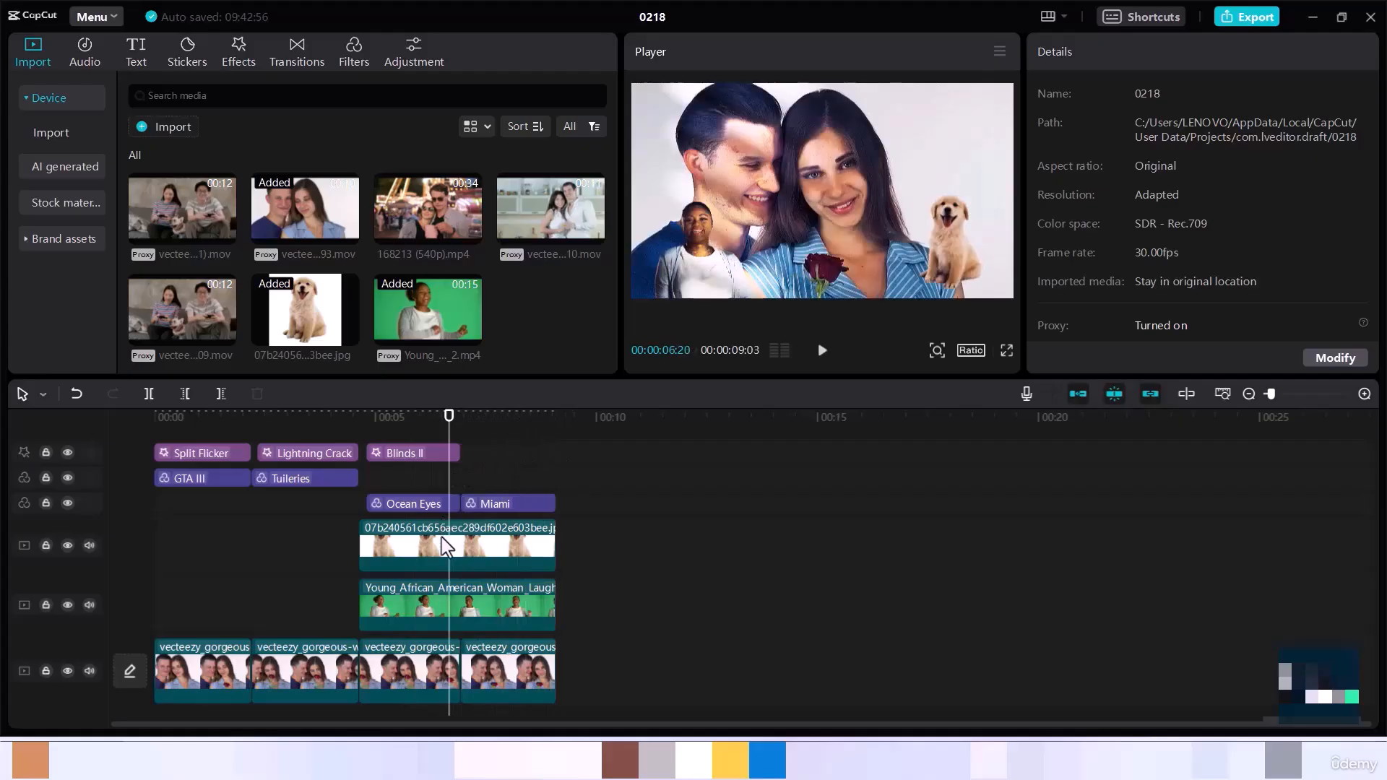
{"action": "left_click", "coordinate": [446, 547]}
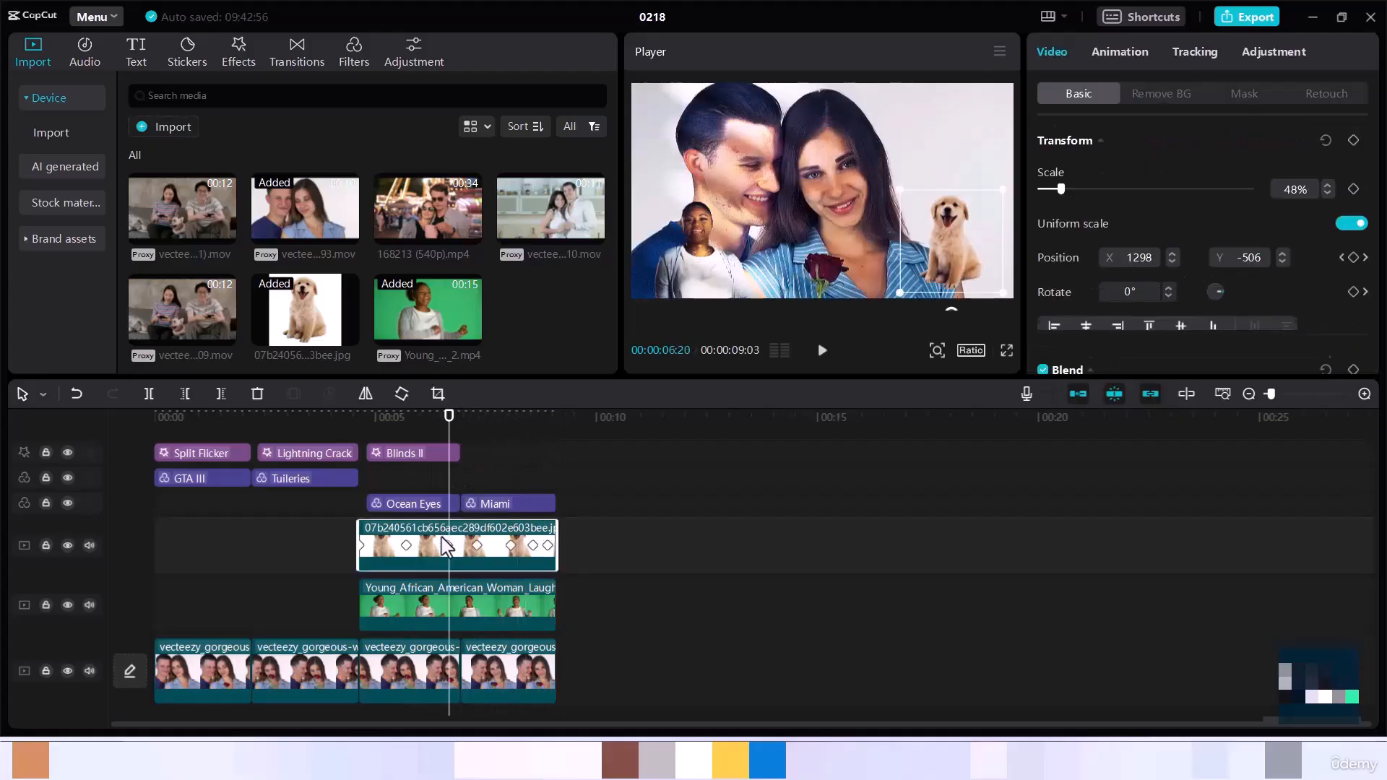
{"action": "left_click", "coordinate": [406, 546]}
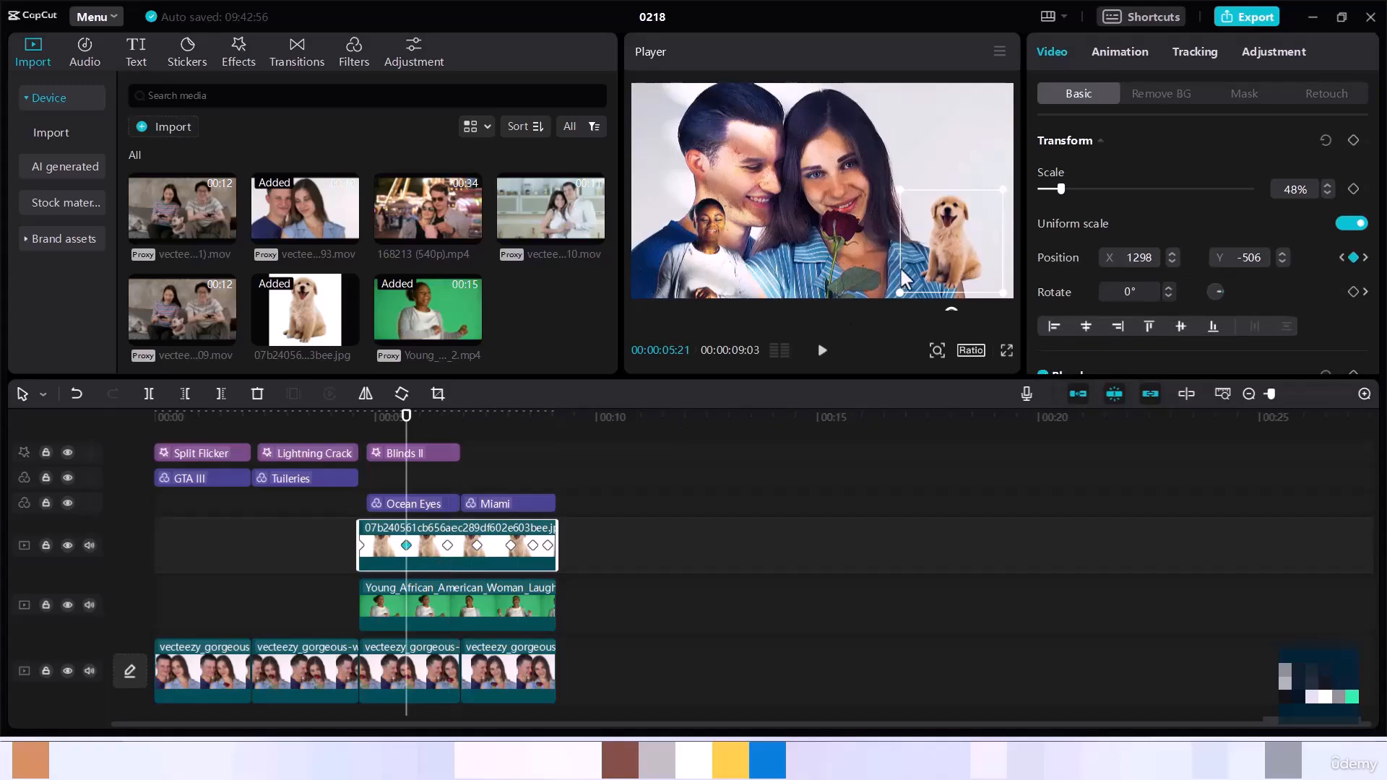
{"action": "left_click_drag", "start_coordinate": [888, 182], "coordinate": [887, 182]}
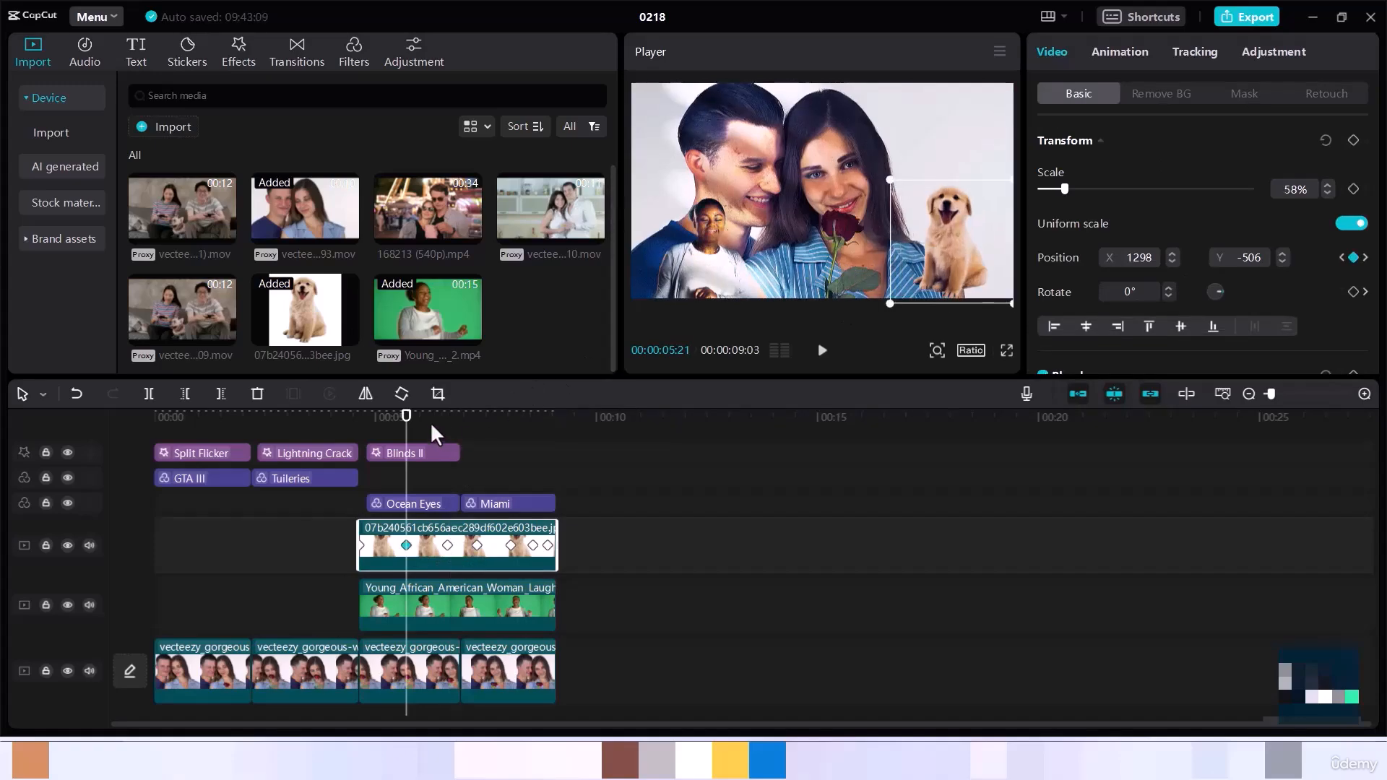
{"action": "left_click_drag", "start_coordinate": [405, 431], "coordinate": [490, 462]}
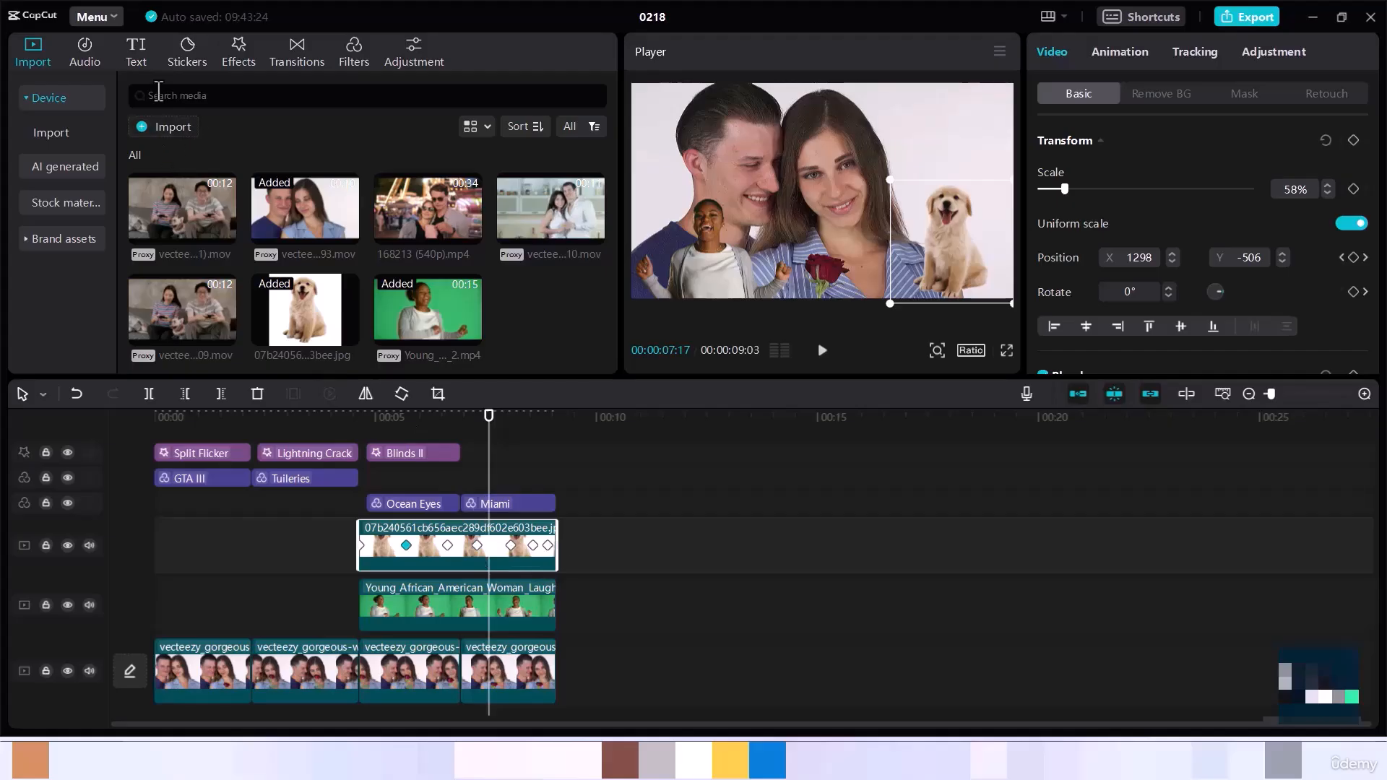
Import the image lovepik-golden-dog-png-image_401730262_wh1200 from the Downloads folder into the project media
{"action": "mouse_move", "coordinate": [356, 328]}
{"action": "left_click", "coordinate": [171, 126]}
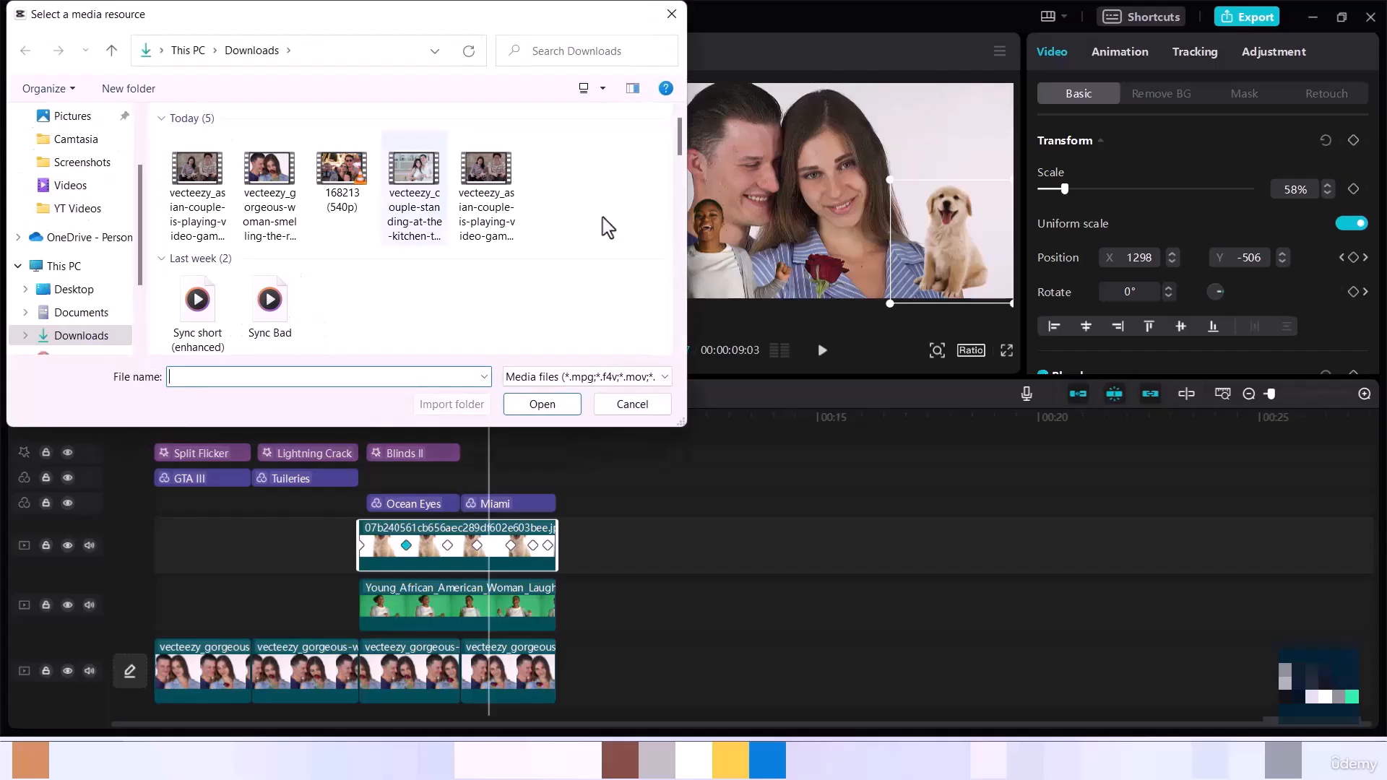
{"action": "left_click_drag", "start_coordinate": [680, 154], "coordinate": [682, 222]}
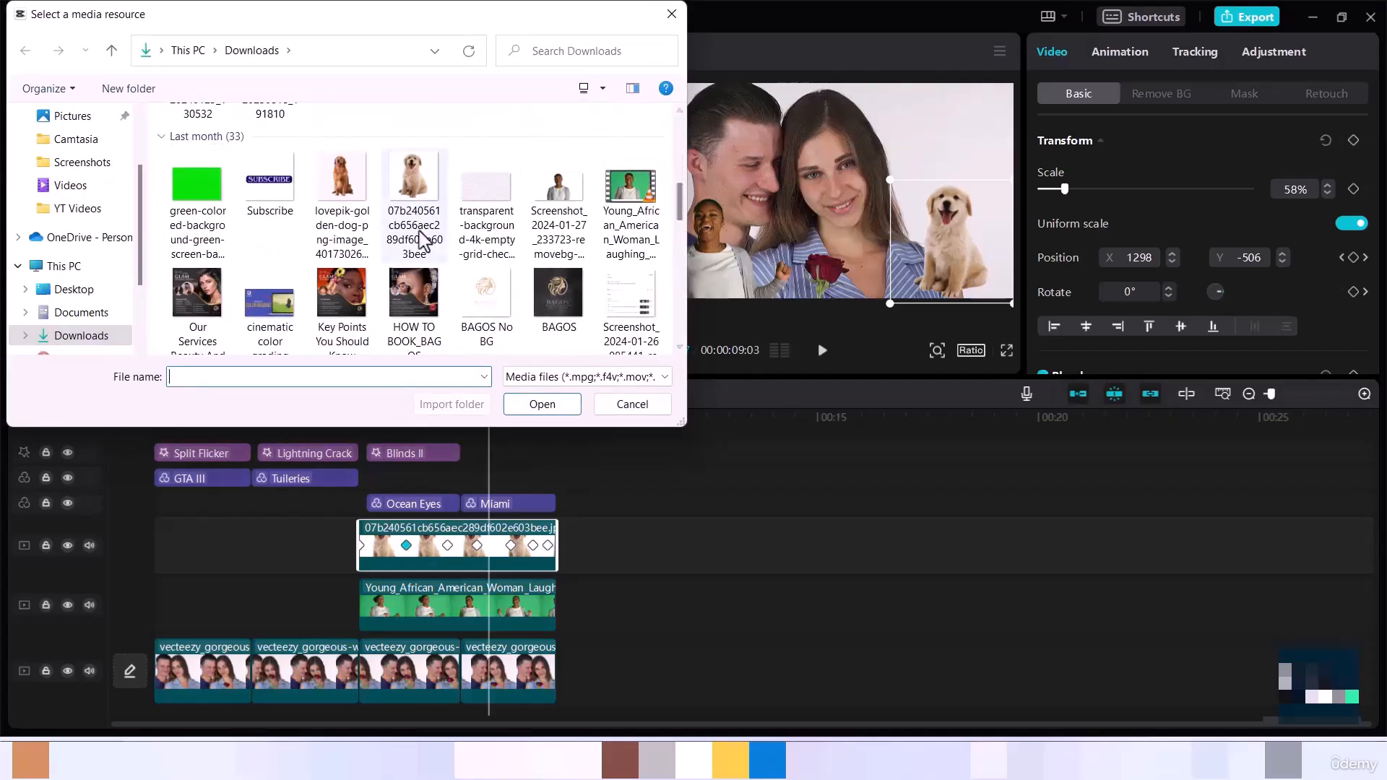
{"action": "left_click", "coordinate": [341, 187]}
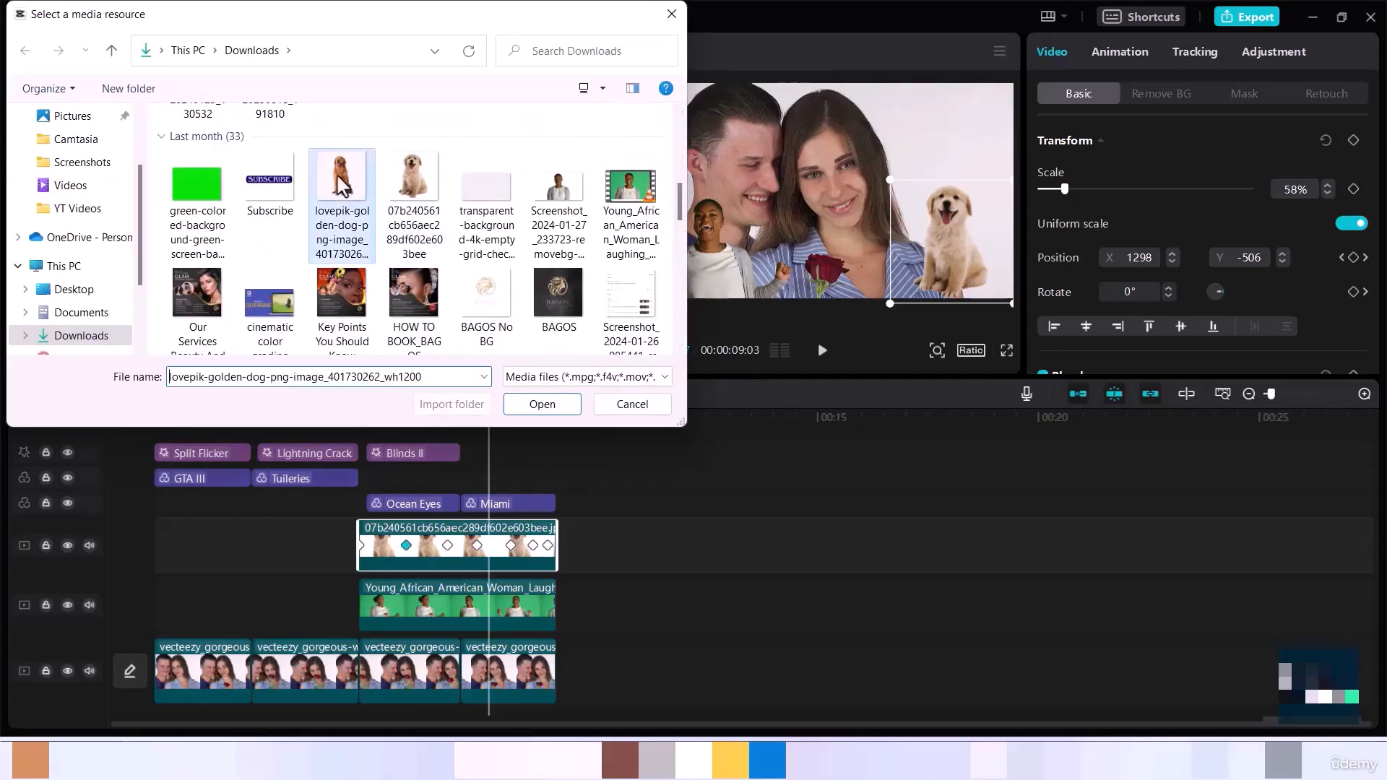
{"action": "left_click", "coordinate": [535, 404]}
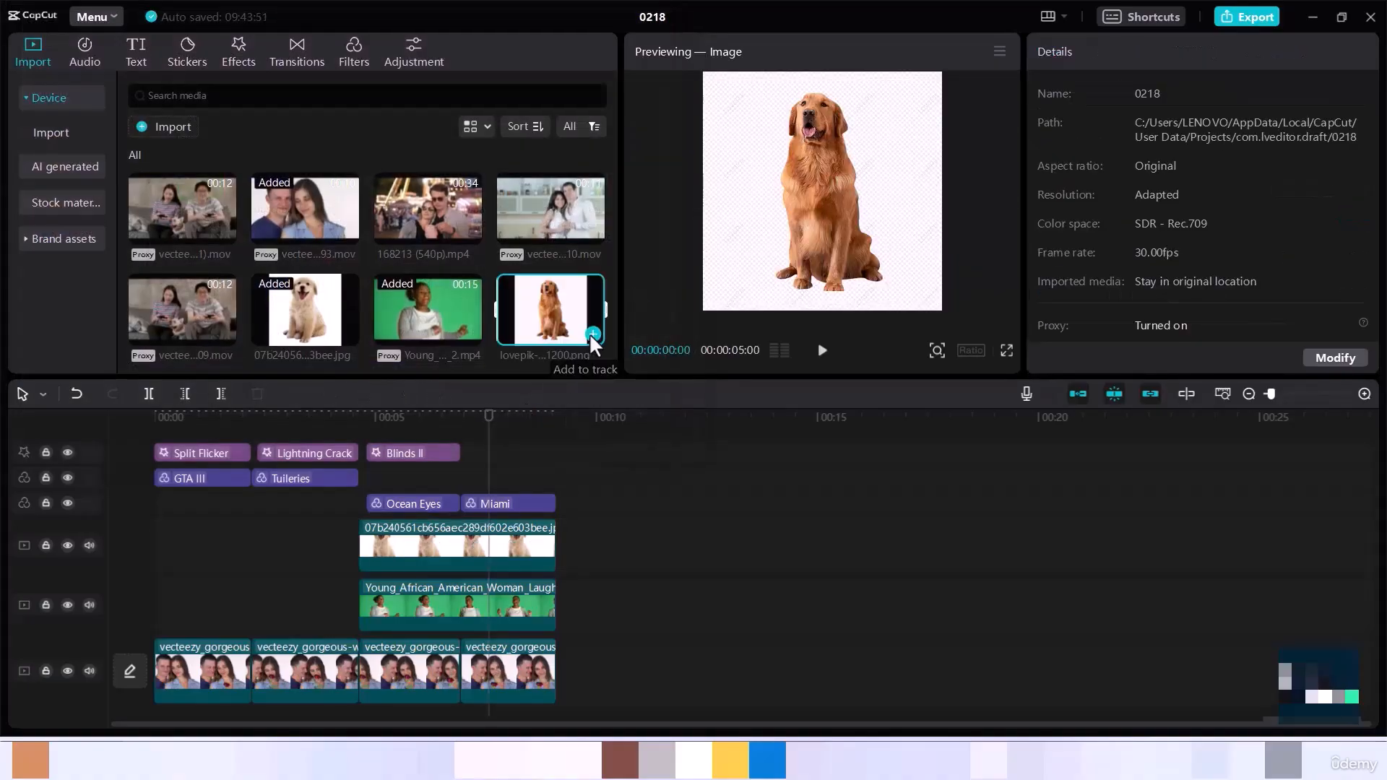
Add the golden dog image to the timeline and place it on an overlay track above the main video, starting at 00:00
{"action": "left_click", "coordinate": [592, 333]}
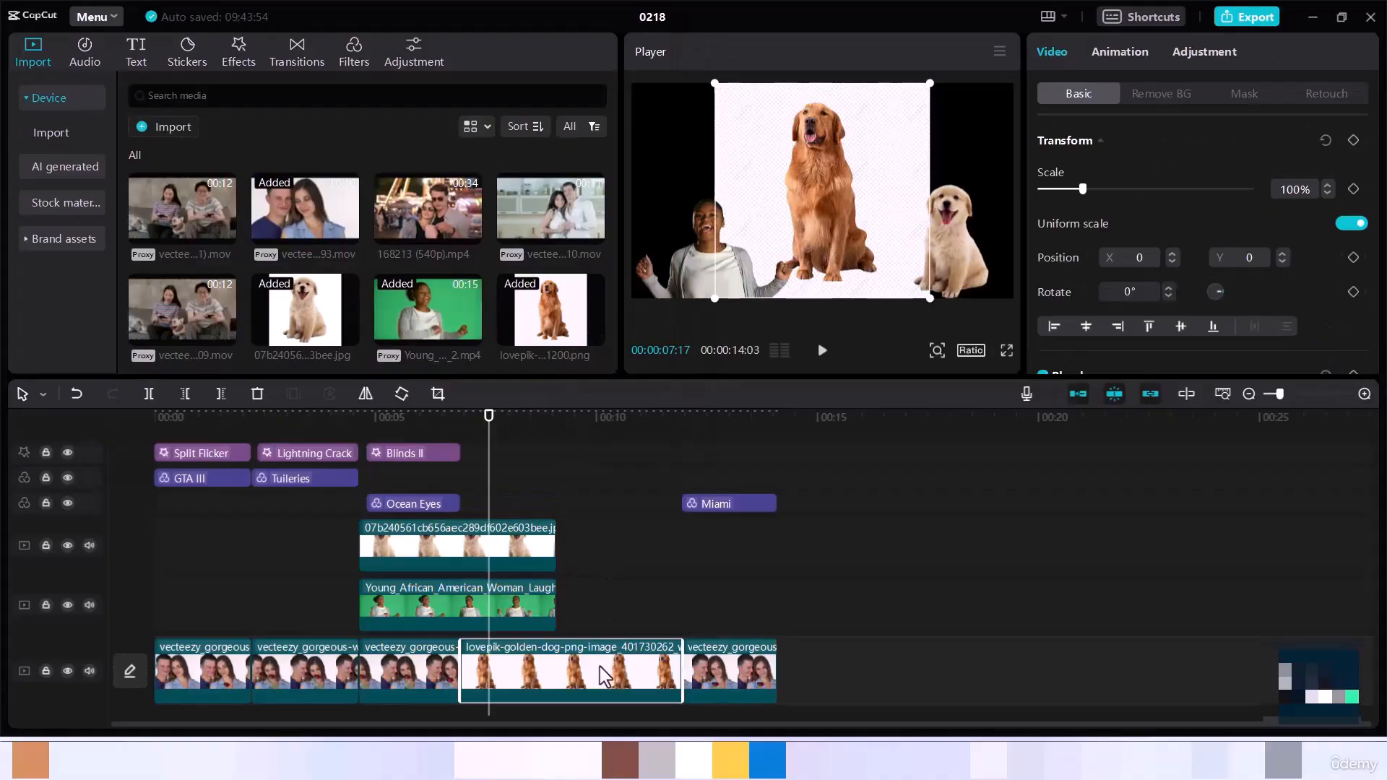
{"action": "left_click_drag", "start_coordinate": [591, 683], "coordinate": [275, 617]}
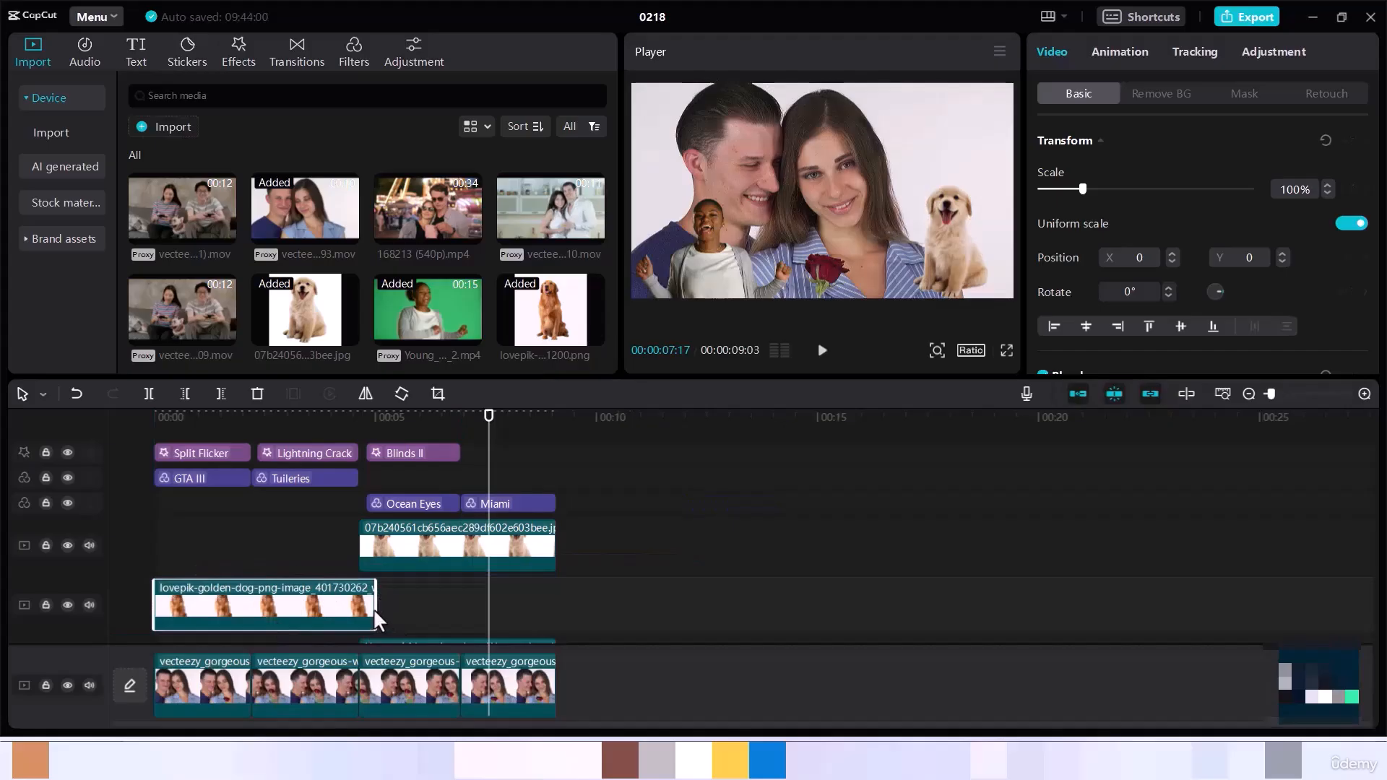
Move and trim the golden dog overlay so it covers the second main clip and ends where the green-screen woman clip starts
{"action": "left_click_drag", "start_coordinate": [374, 608], "coordinate": [332, 609]}
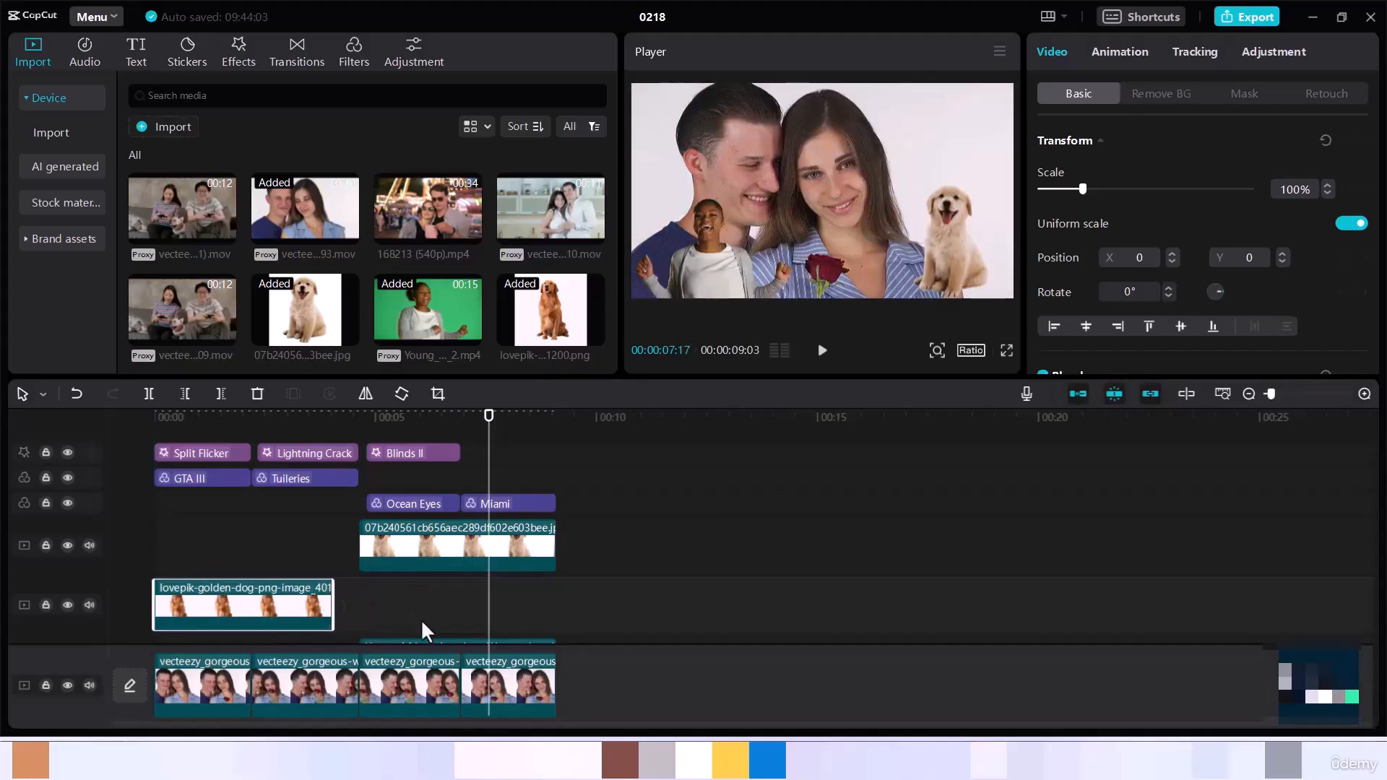
{"action": "mouse_move", "coordinate": [305, 601]}
{"action": "left_mouse_down"}
{"action": "mouse_move", "coordinate": [306, 635]}
{"action": "mouse_move", "coordinate": [297, 610]}
{"action": "left_mouse_up"}
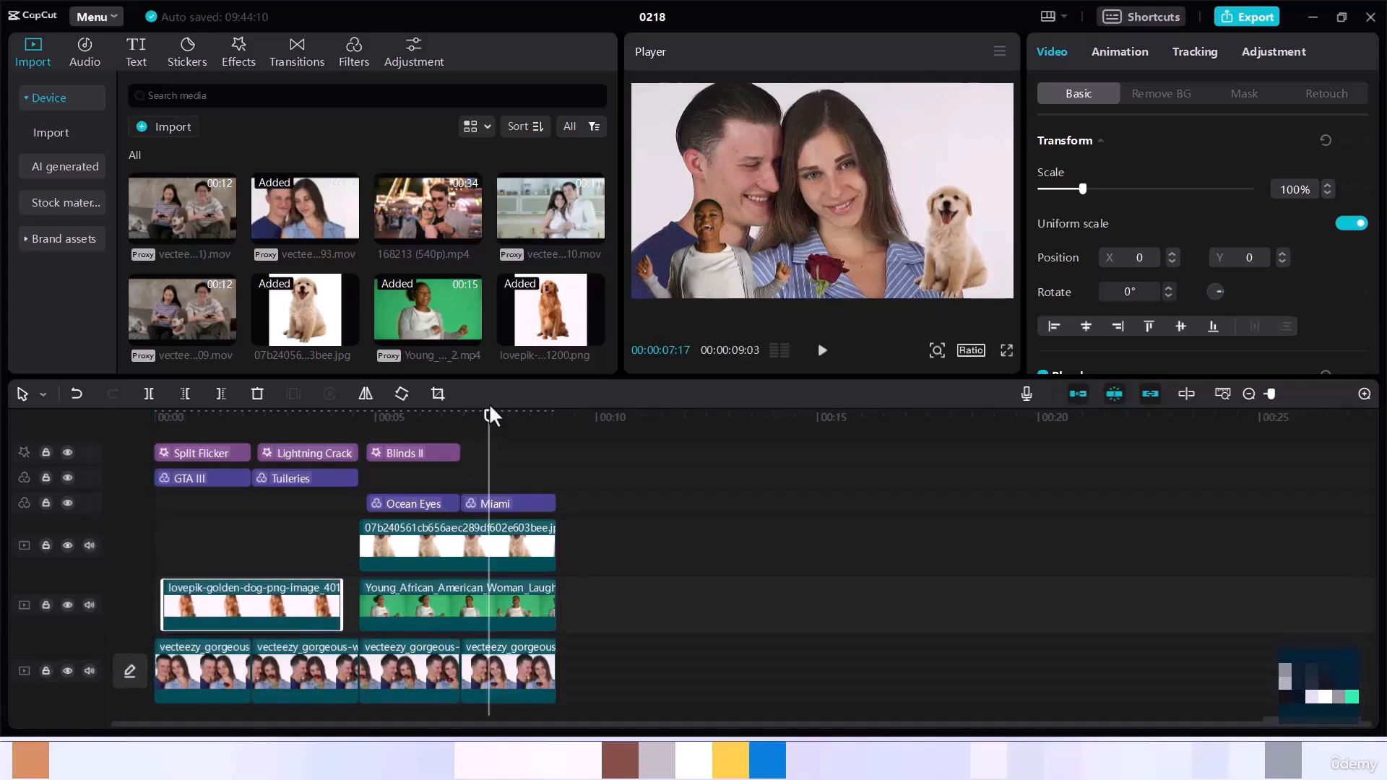
{"action": "left_click_drag", "start_coordinate": [489, 426], "coordinate": [188, 460]}
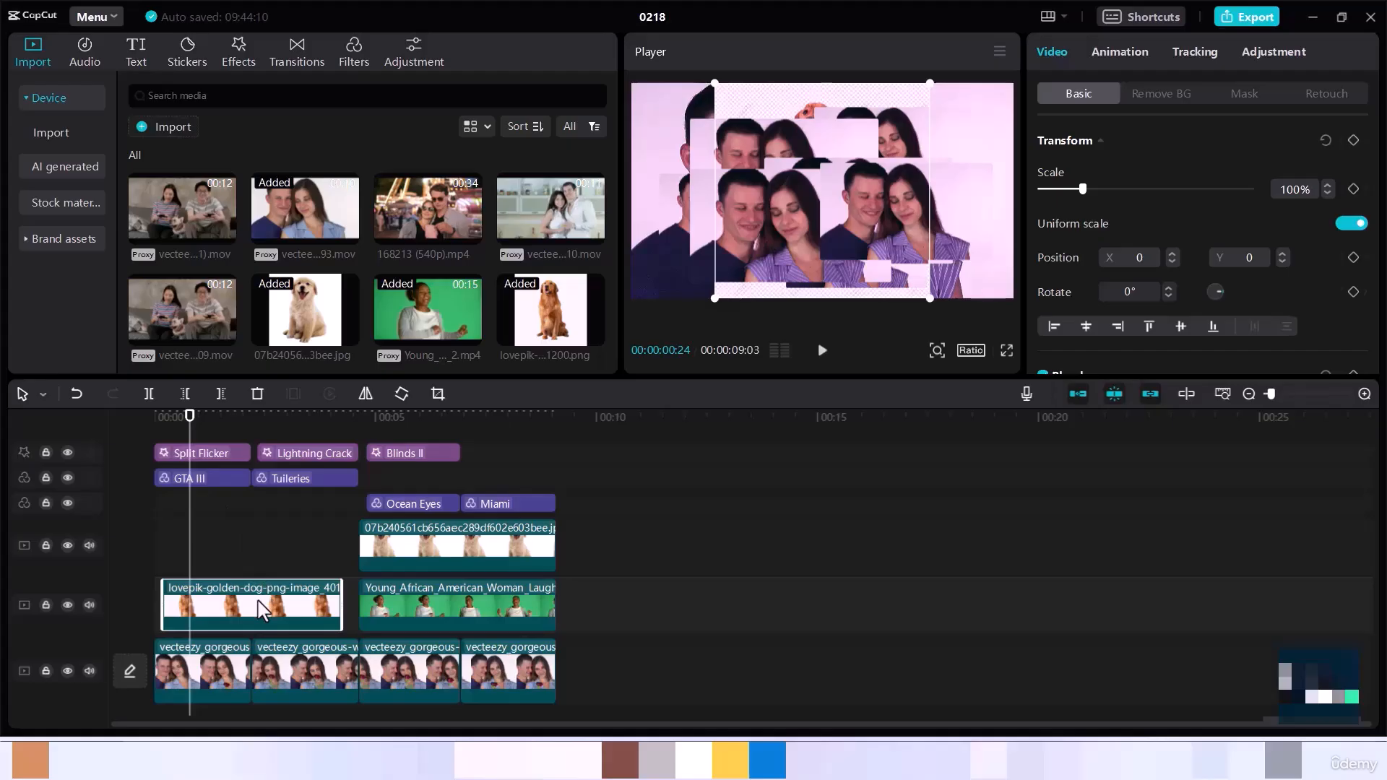
{"action": "left_click_drag", "start_coordinate": [147, 599], "coordinate": [237, 598]}
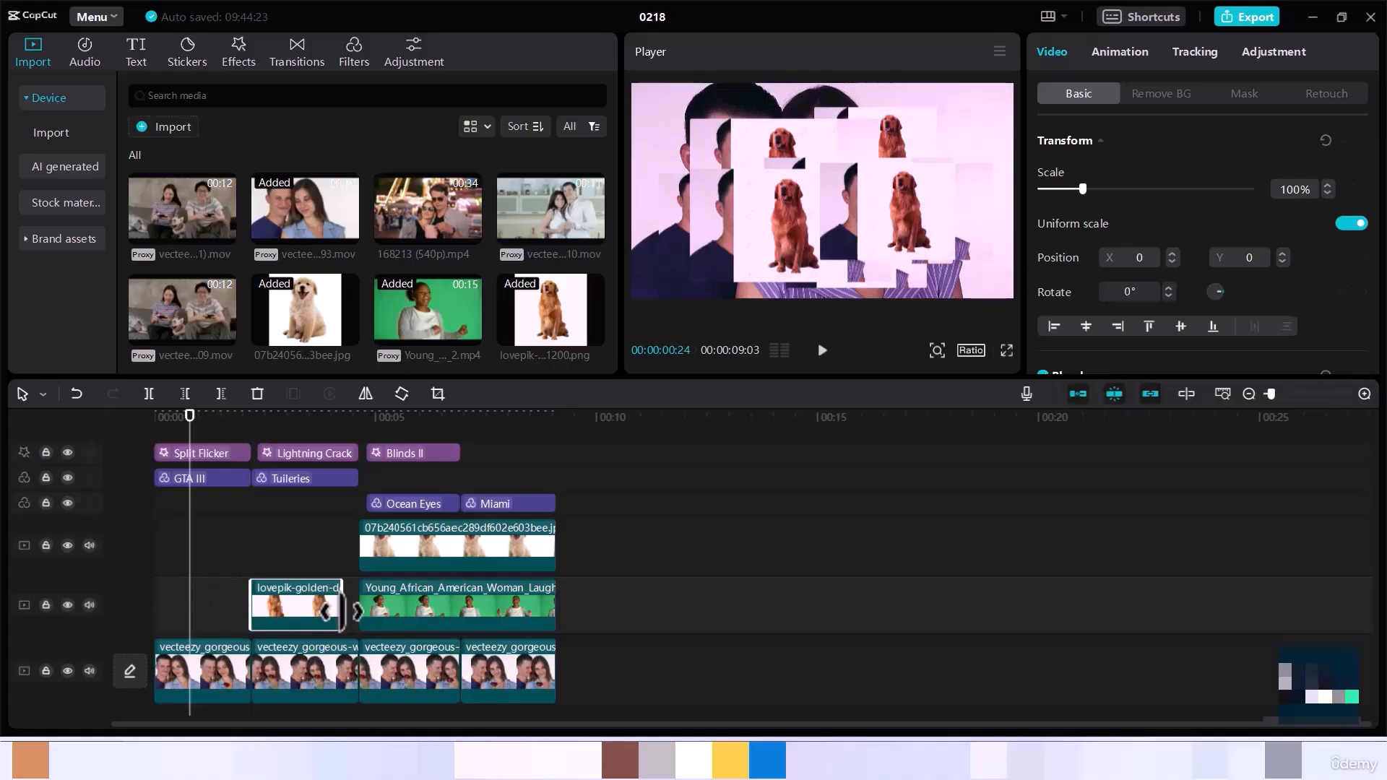
{"action": "left_click_drag", "start_coordinate": [341, 613], "coordinate": [358, 613]}
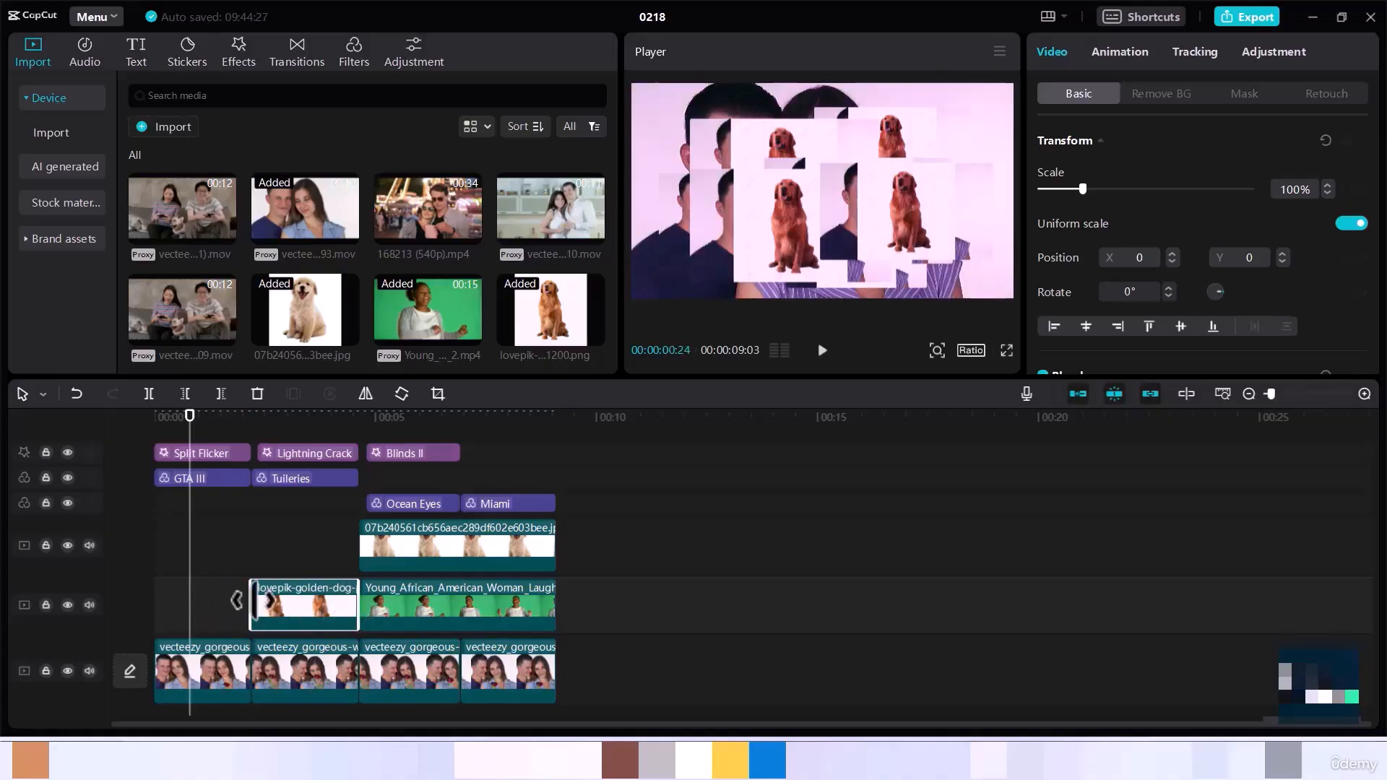
{"action": "left_click_drag", "start_coordinate": [250, 599], "coordinate": [257, 599]}
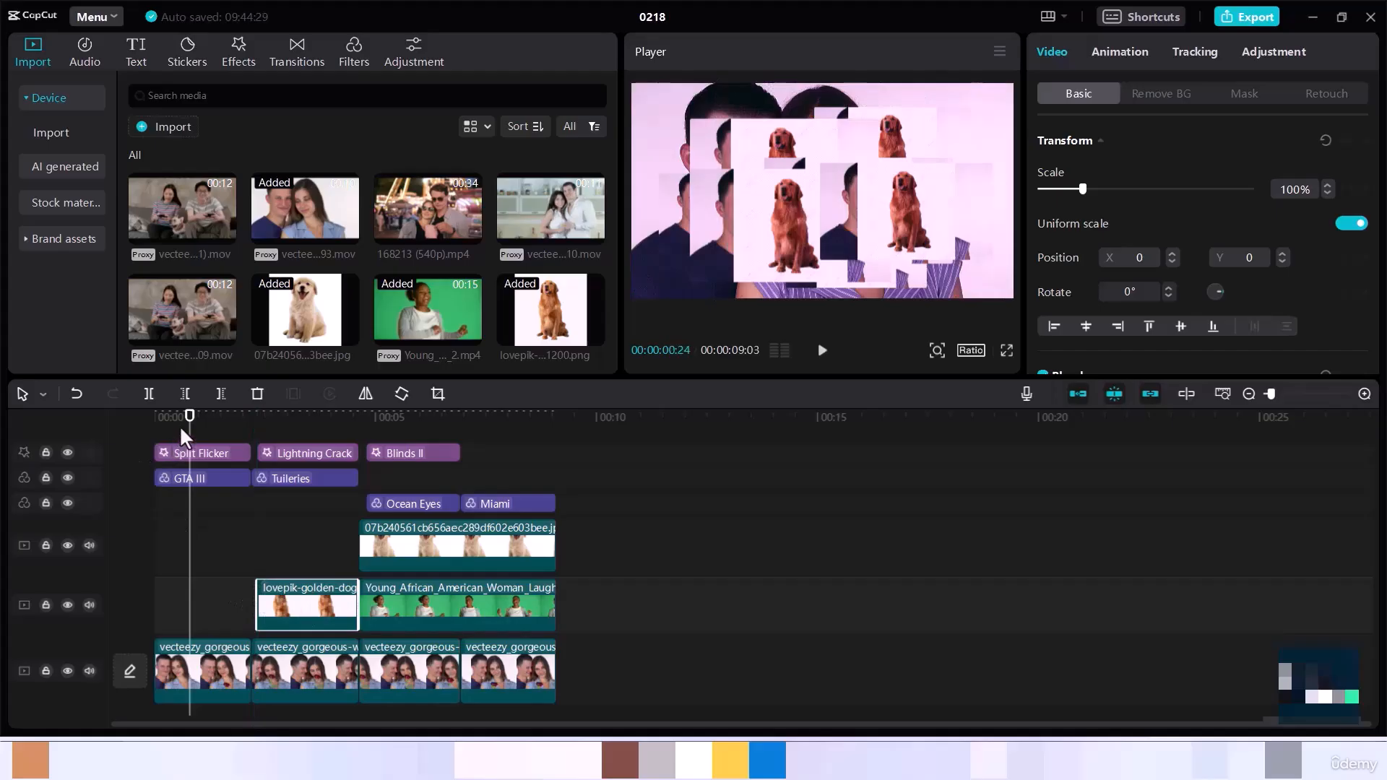
Cut out the golden dog's background with Auto removal and shift the dog horizontally to the woman's side, at about X 1270
{"action": "left_click_drag", "start_coordinate": [180, 427], "coordinate": [308, 451]}
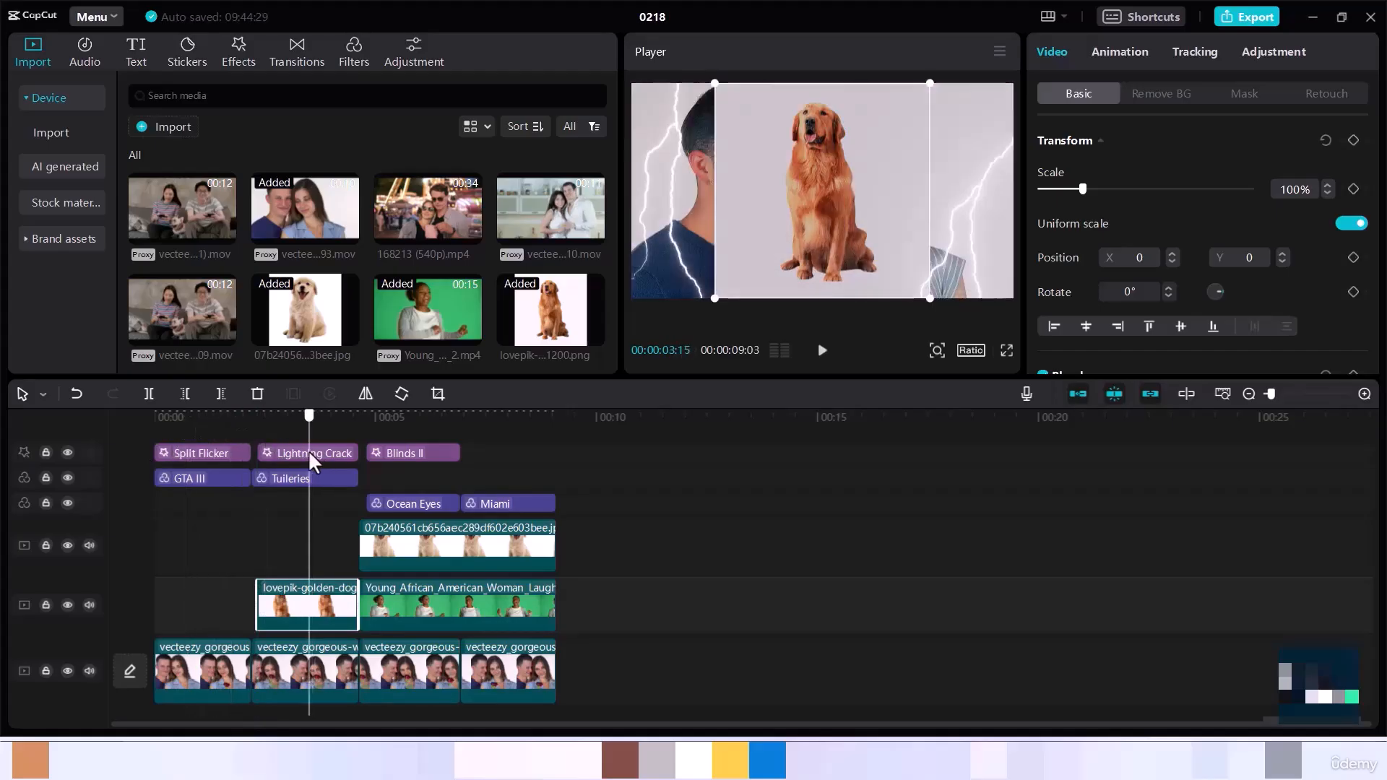
{"action": "left_click", "coordinate": [1142, 94]}
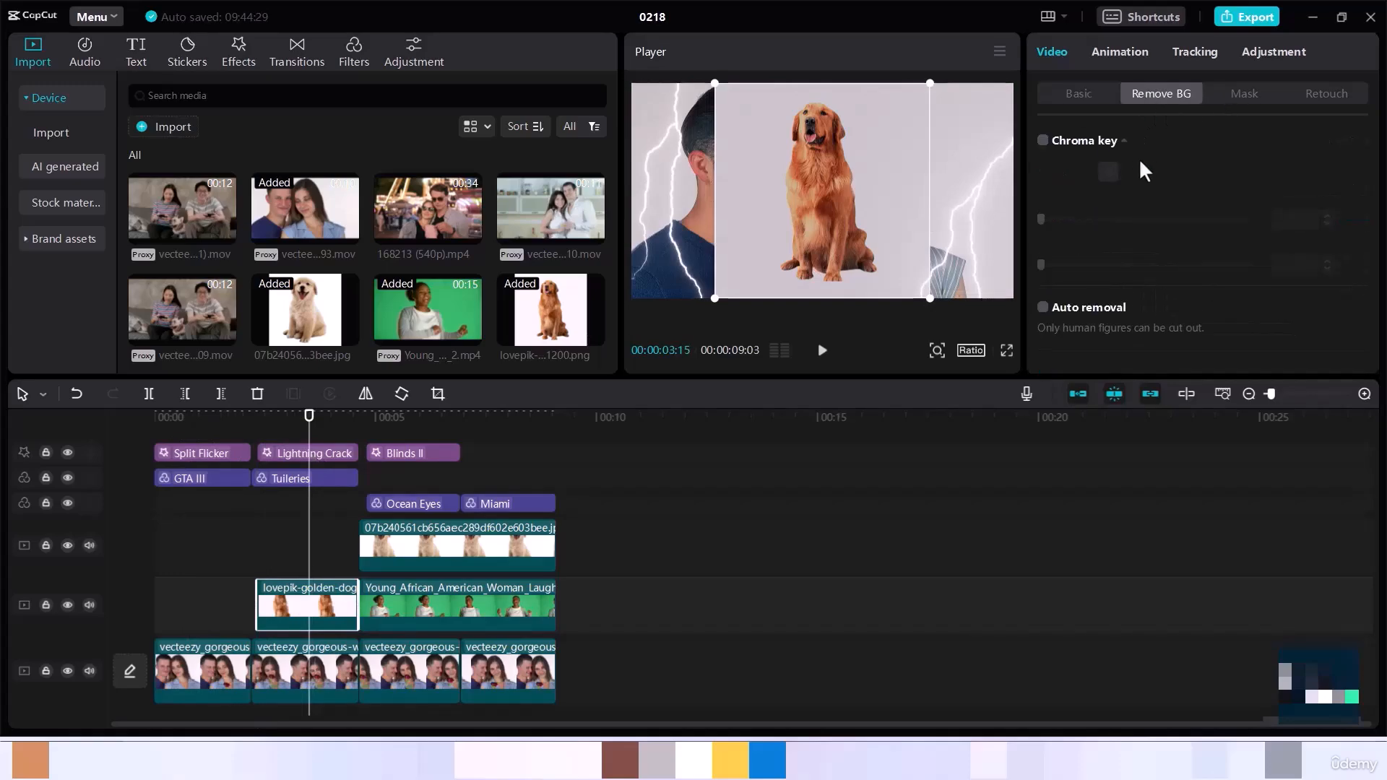
{"action": "left_click", "coordinate": [1043, 307]}
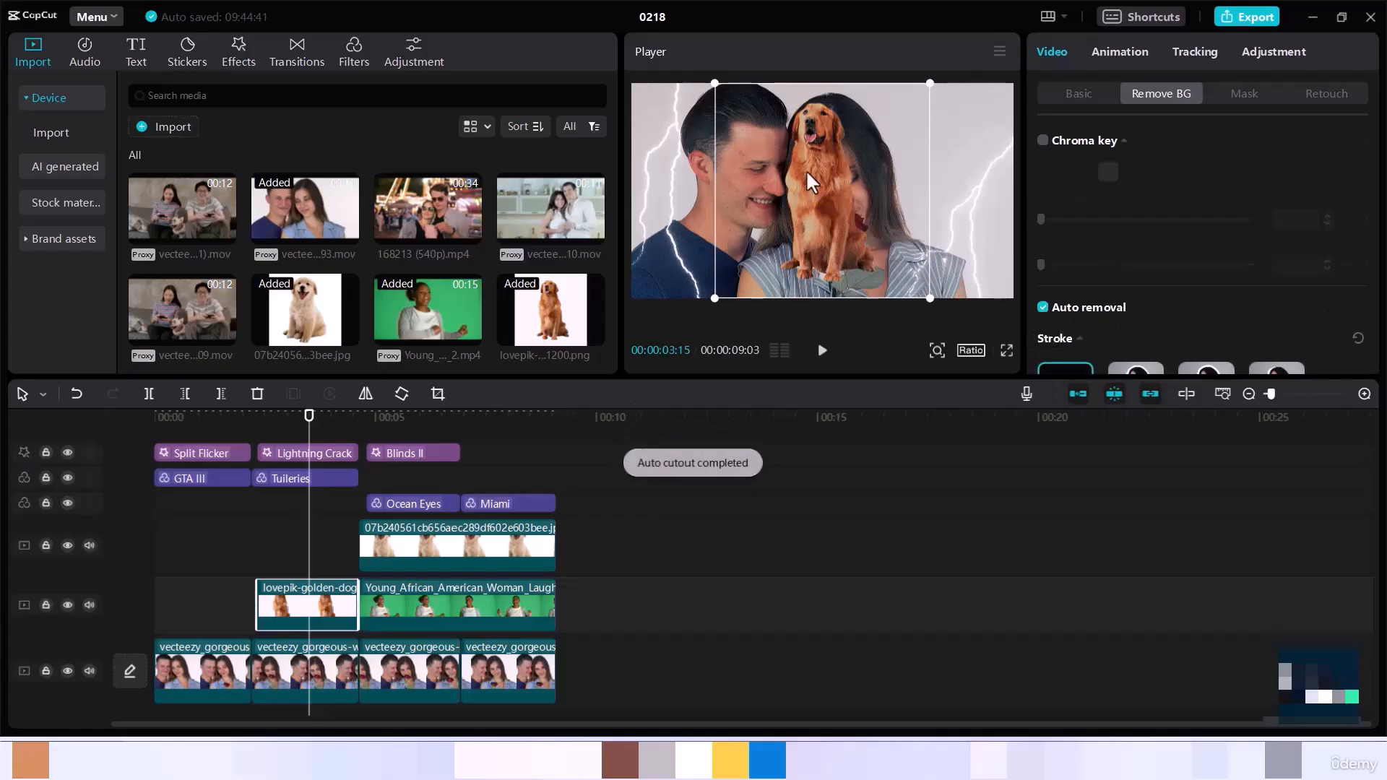
{"action": "left_click_drag", "start_coordinate": [812, 175], "coordinate": [944, 191]}
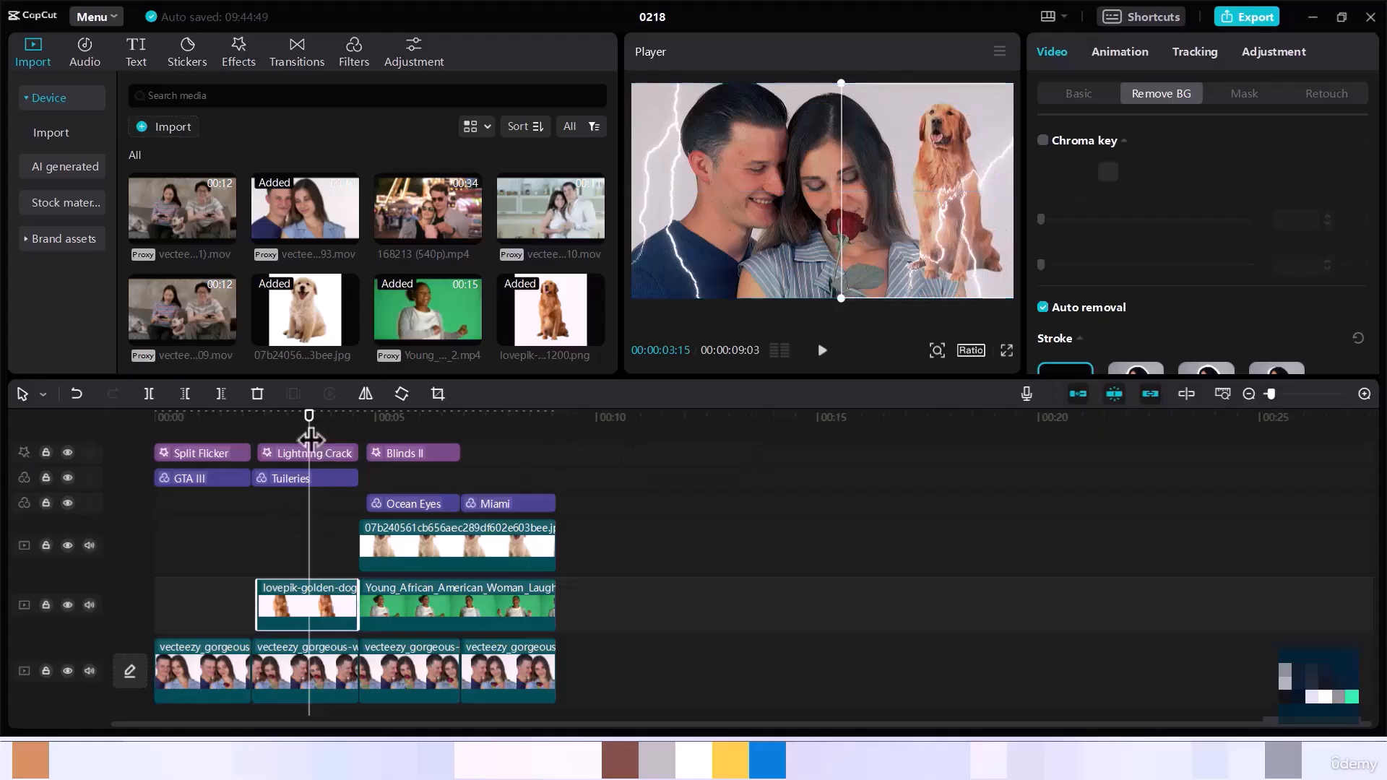
Add golden dog position keyframes at 00:00:02:16 with X 1270 and at 00:00:02:26 with X about 563
{"action": "left_click_drag", "start_coordinate": [309, 434], "coordinate": [266, 442]}
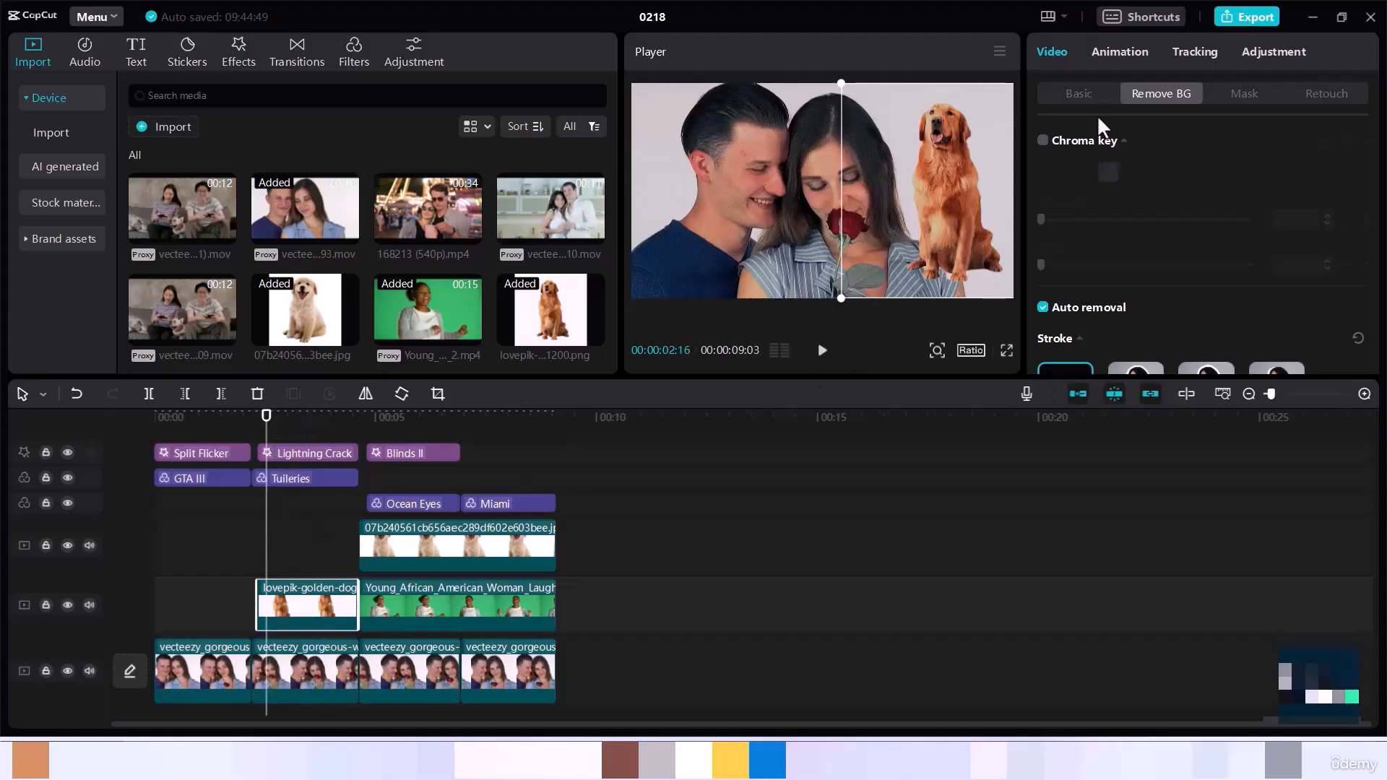
{"action": "left_click", "coordinate": [1077, 92]}
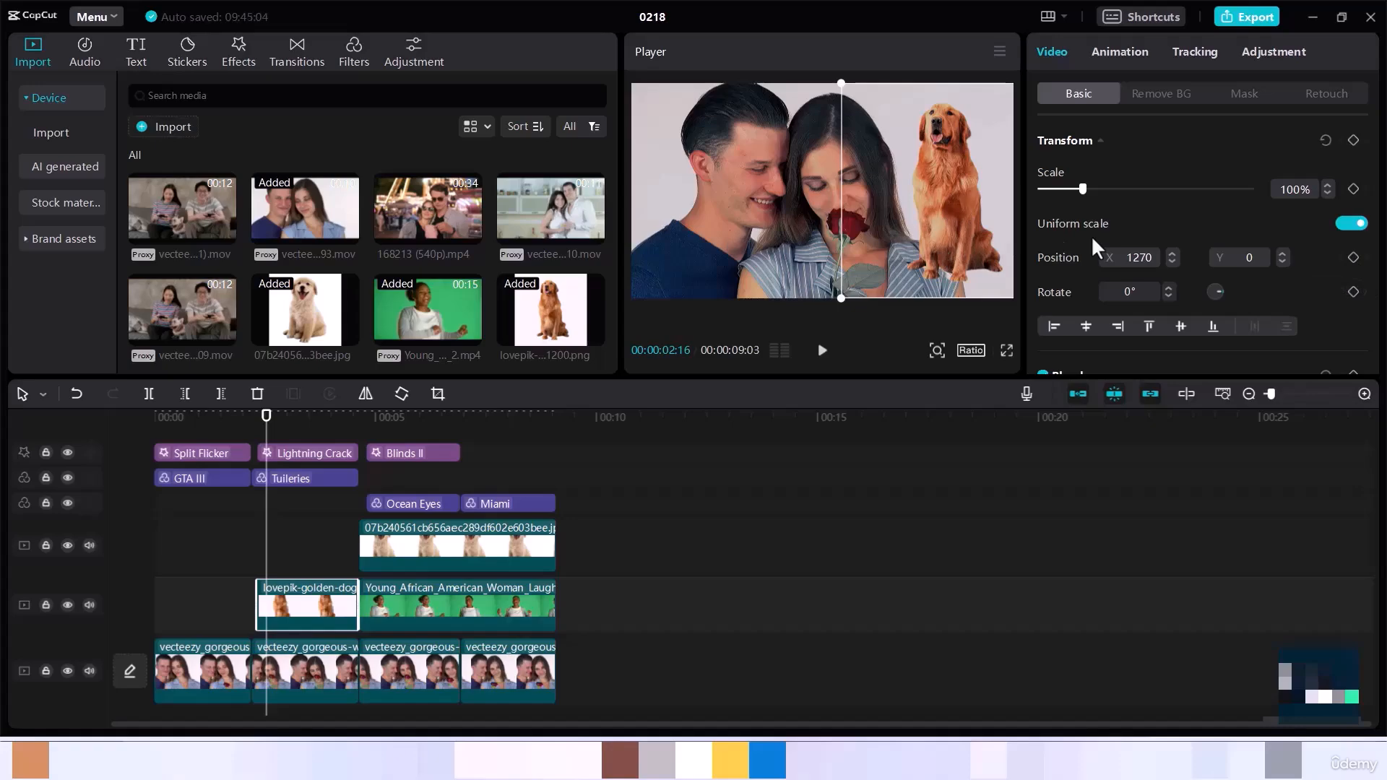
{"action": "left_click", "coordinate": [1352, 257]}
{"action": "key", "text": "shift+Right"}
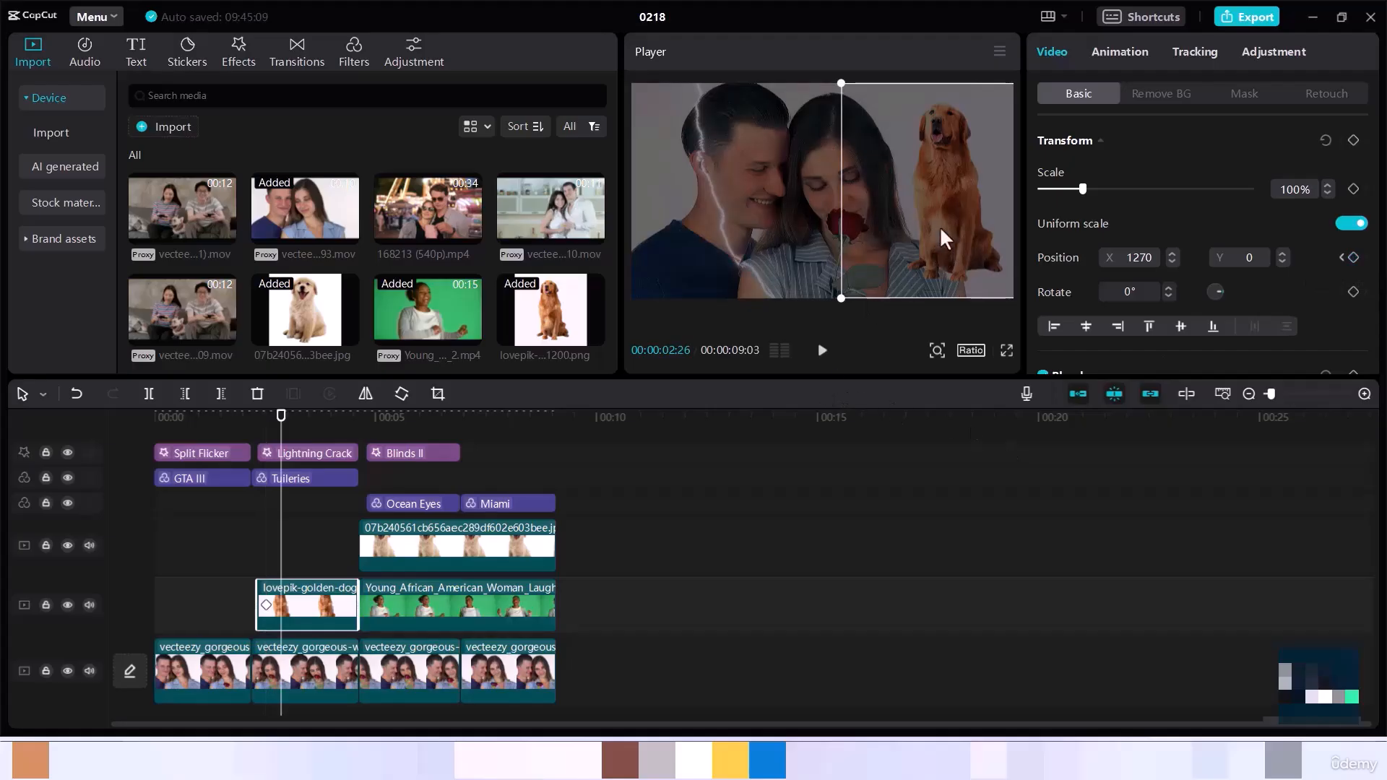
{"action": "left_click_drag", "start_coordinate": [887, 225], "coordinate": [868, 224]}
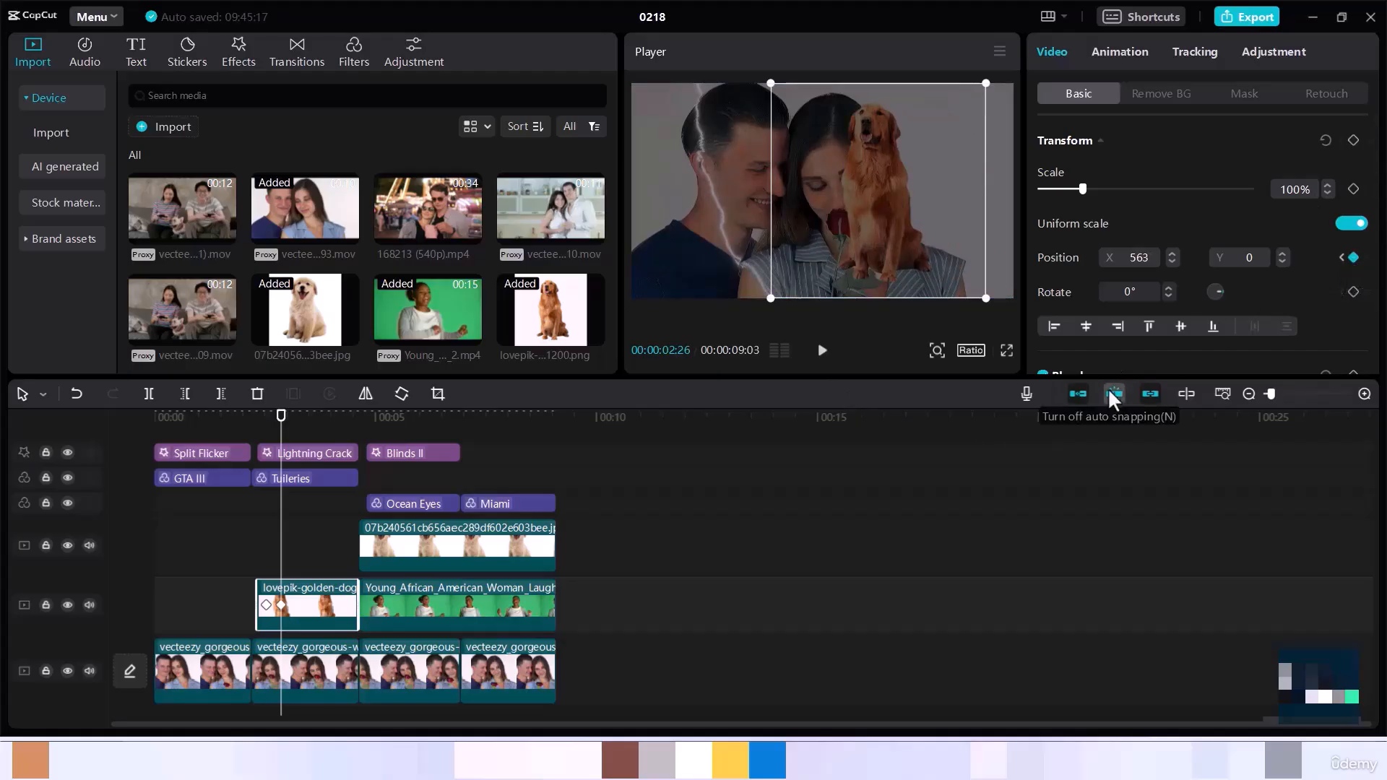
Keyframe the golden dog's X position at about 1134 at 00:00:03:16, 1025 at 00:00:04:02 and 1189 at 00:00:04:11
{"action": "key", "text": "shift+Right"}
{"action": "key", "text": "shift+Right"}
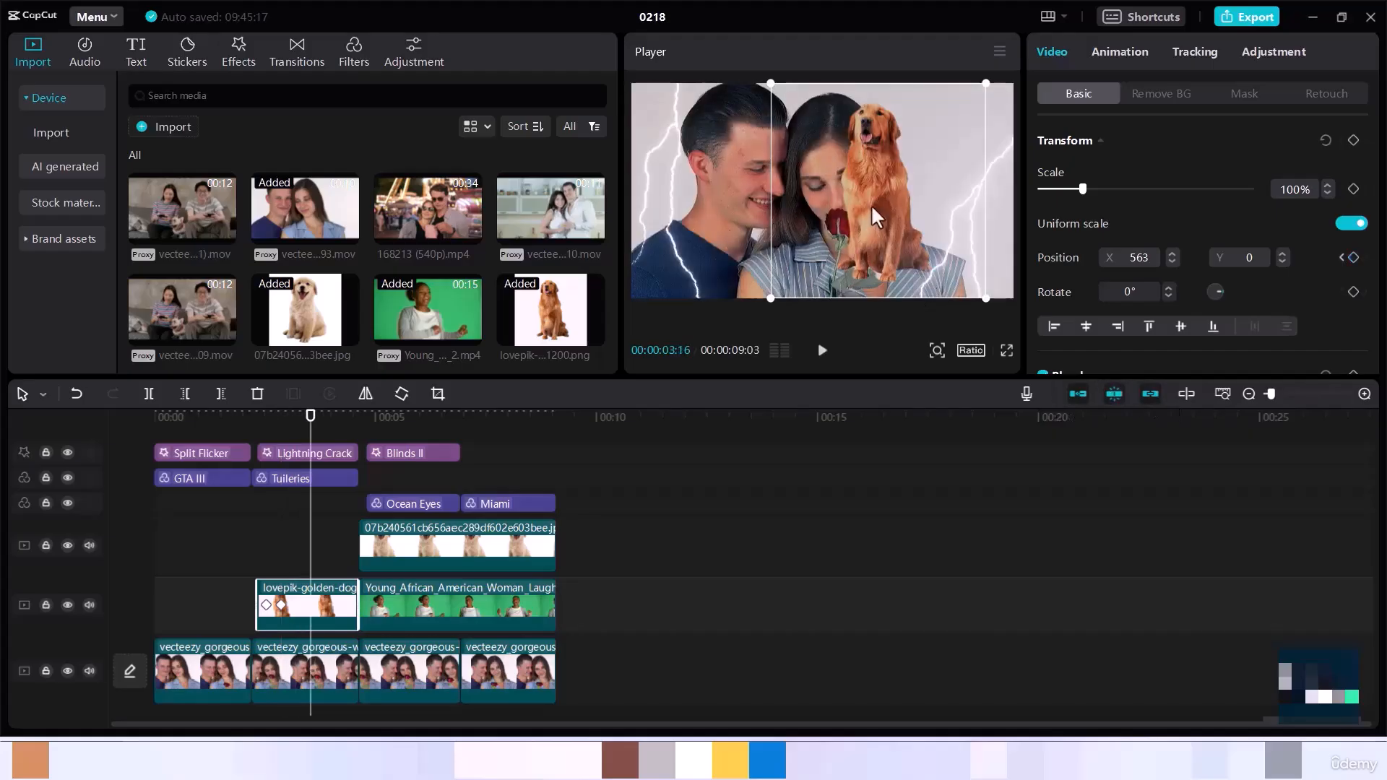
{"action": "left_click_drag", "start_coordinate": [796, 119], "coordinate": [852, 114]}
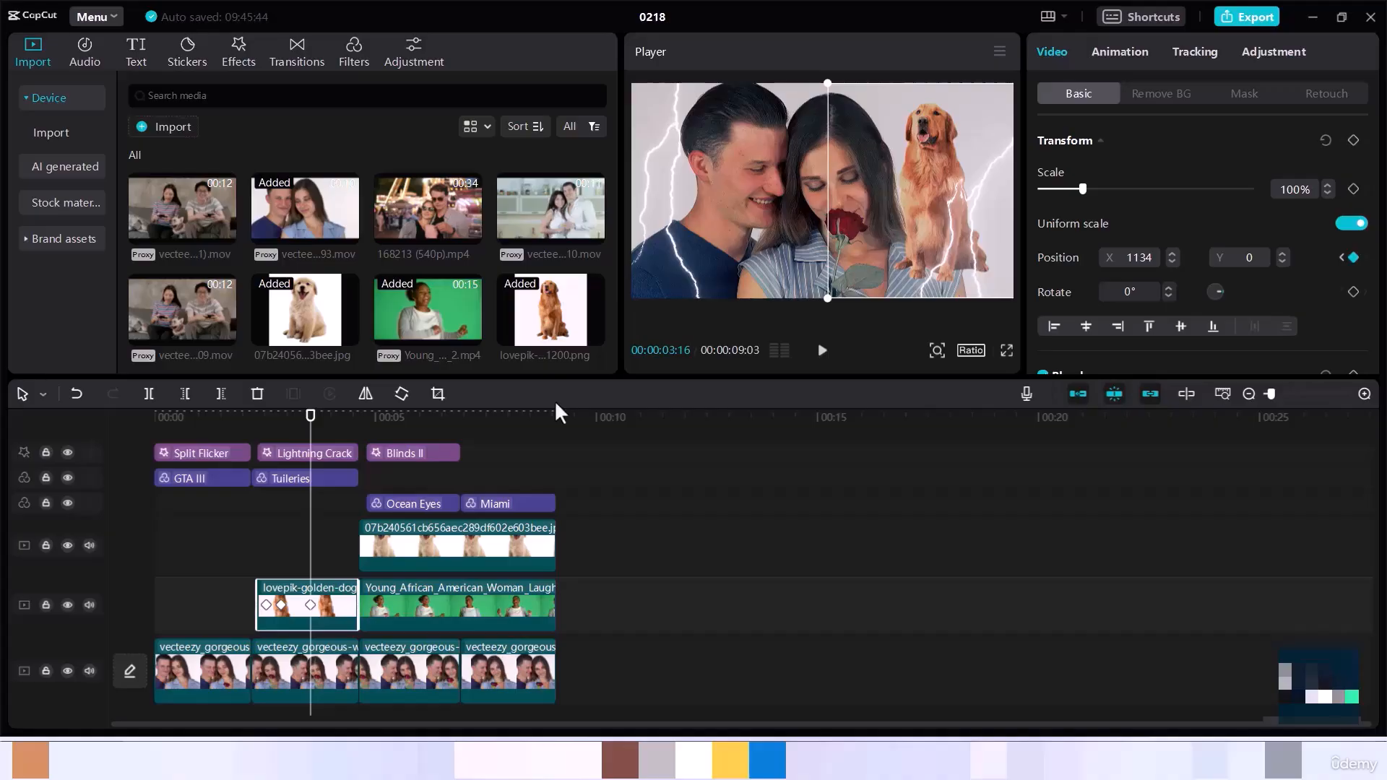
{"action": "left_click_drag", "start_coordinate": [311, 434], "coordinate": [334, 436]}
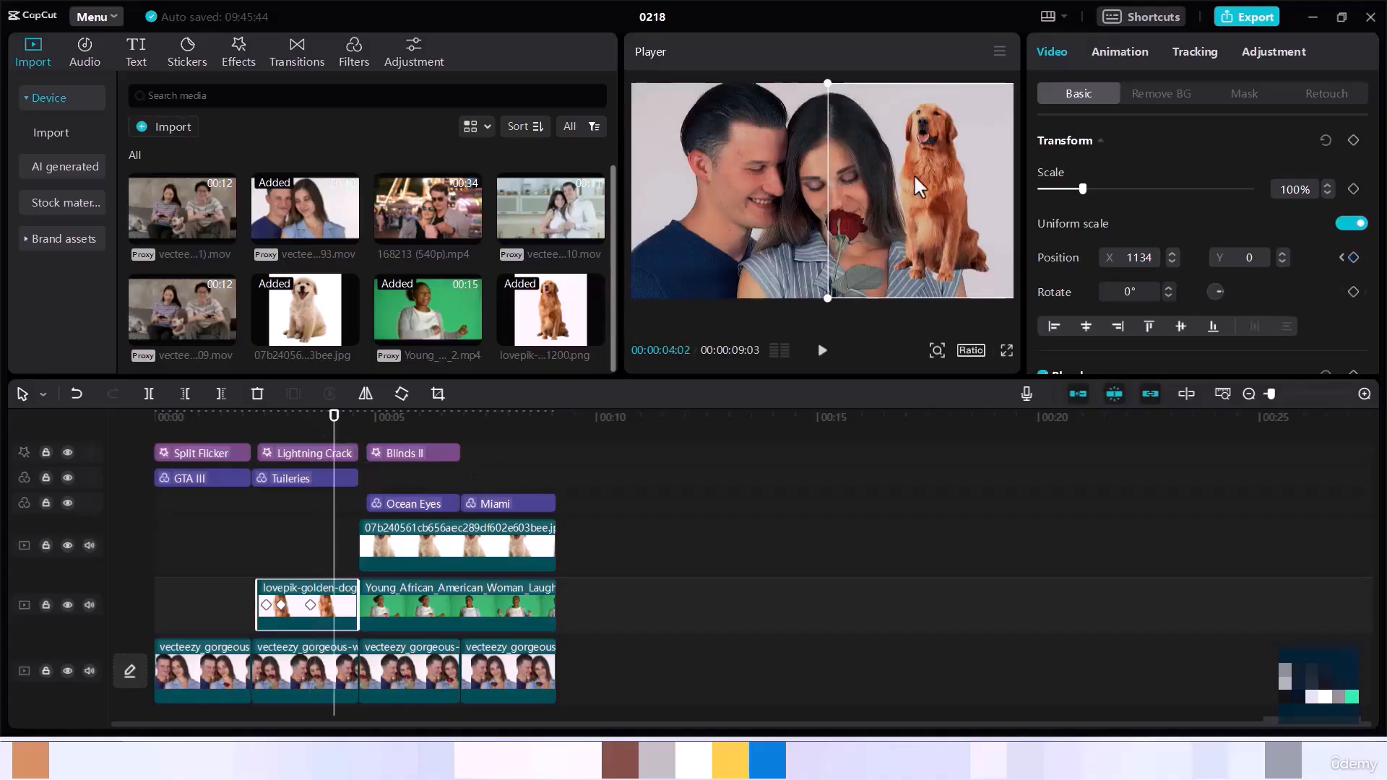
{"action": "left_click_drag", "start_coordinate": [912, 173], "coordinate": [903, 176]}
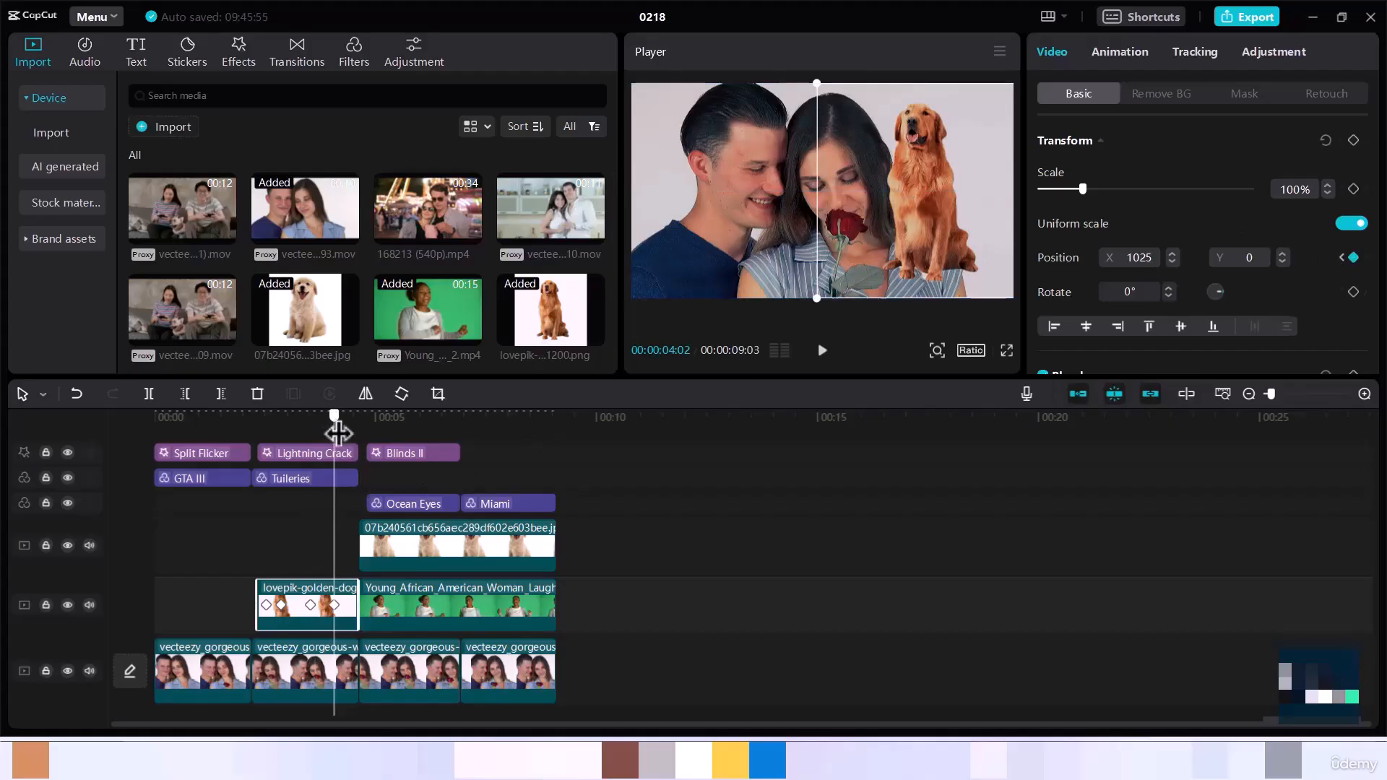
{"action": "left_click_drag", "start_coordinate": [329, 415], "coordinate": [346, 434]}
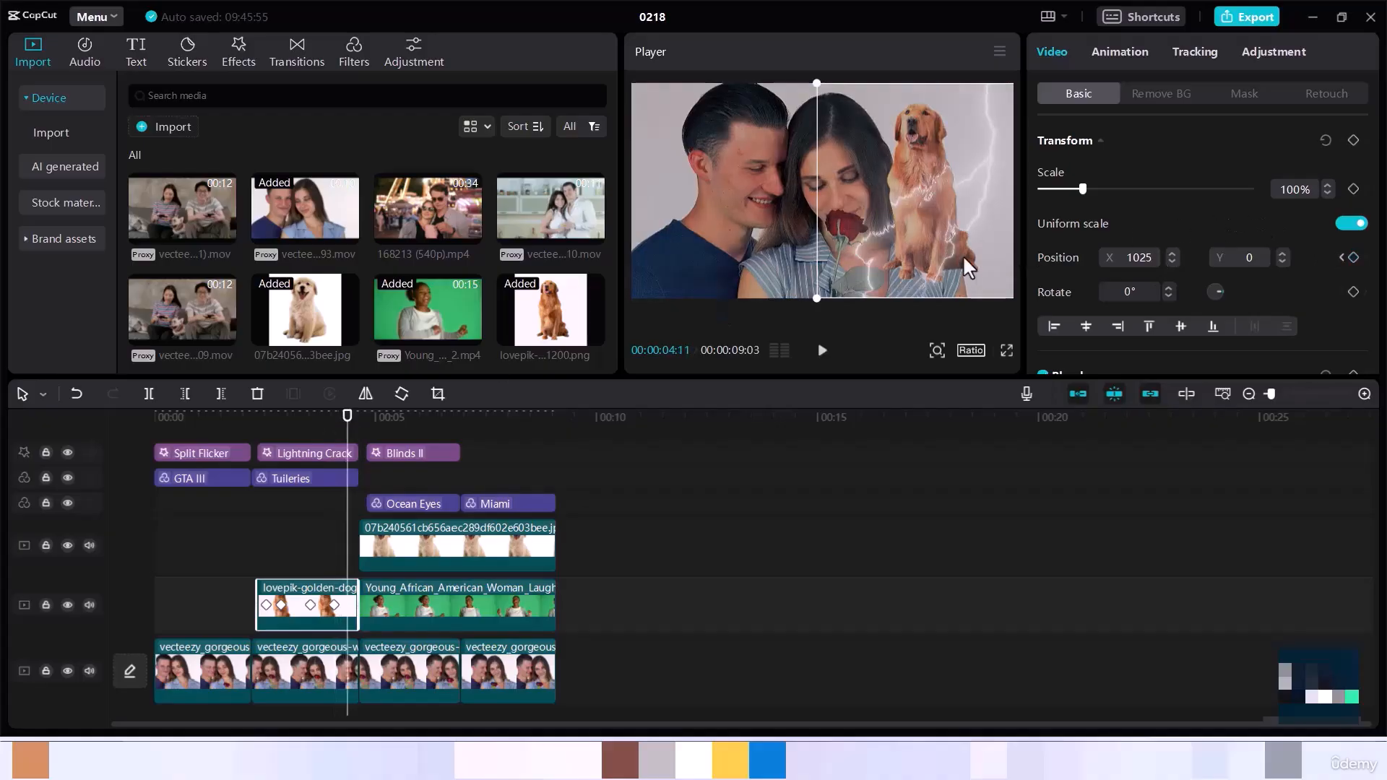
{"action": "left_click_drag", "start_coordinate": [973, 255], "coordinate": [977, 258]}
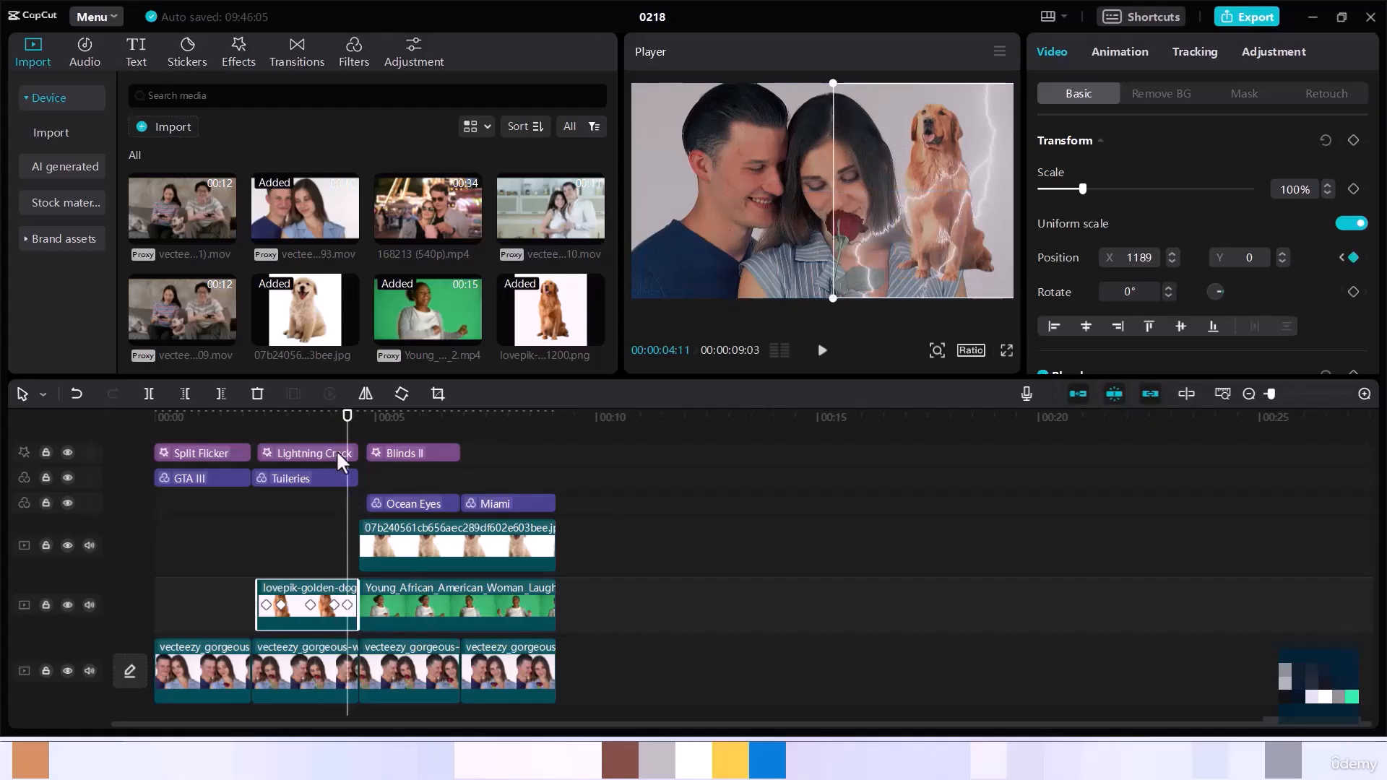
Add golden dog scale keyframes of 85% at 00:00:02:10 and 70% at 00:00:02:26
{"action": "left_click", "coordinate": [258, 440]}
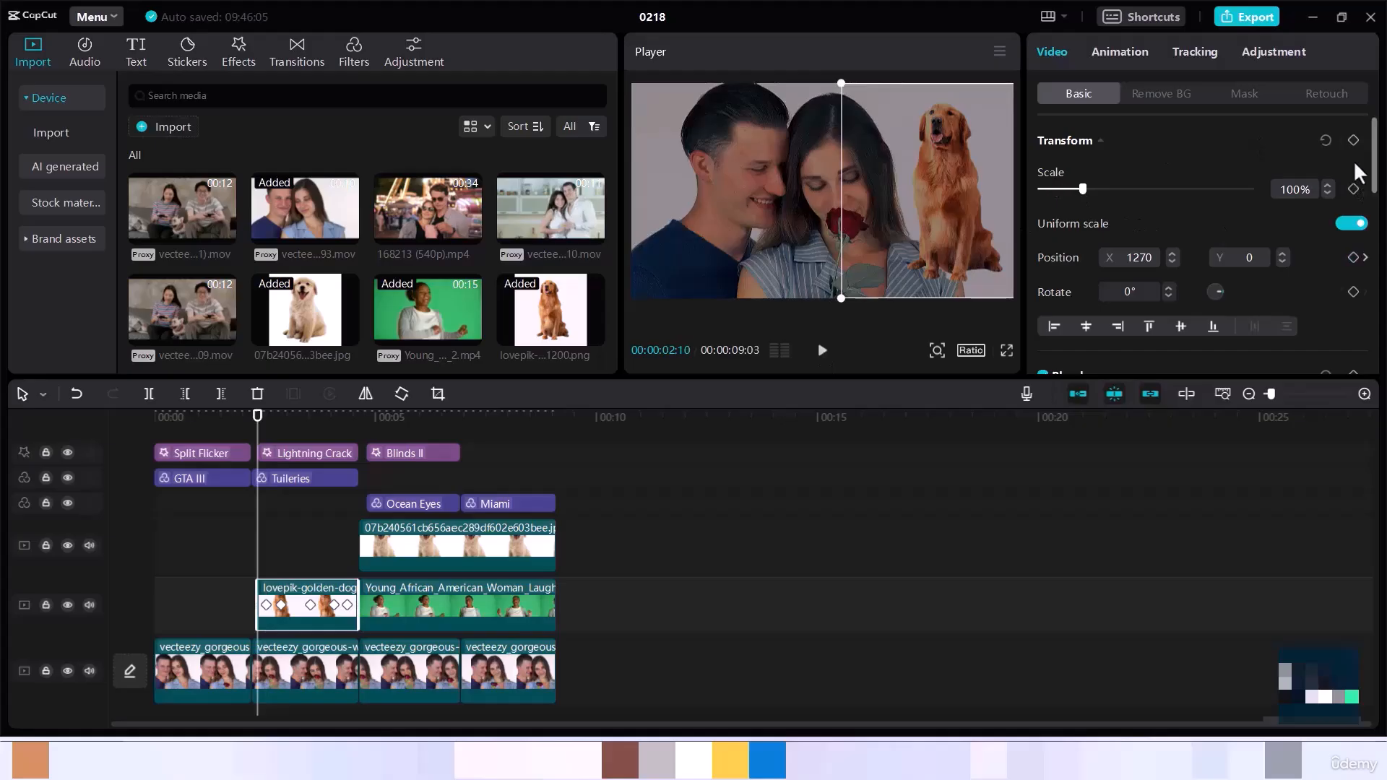
{"action": "left_click", "coordinate": [1354, 188]}
{"action": "left_click_drag", "start_coordinate": [1082, 189], "coordinate": [1076, 189]}
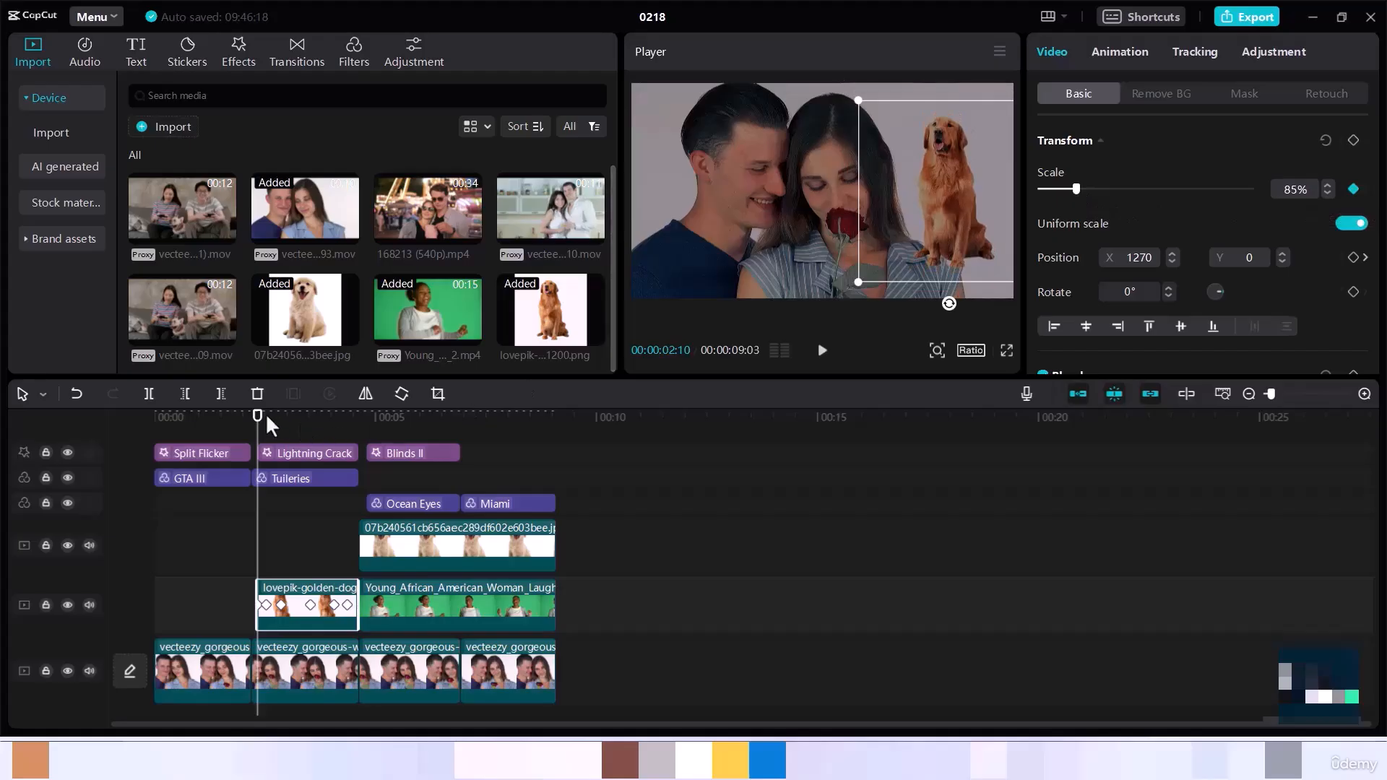
{"action": "left_click_drag", "start_coordinate": [258, 417], "coordinate": [279, 432]}
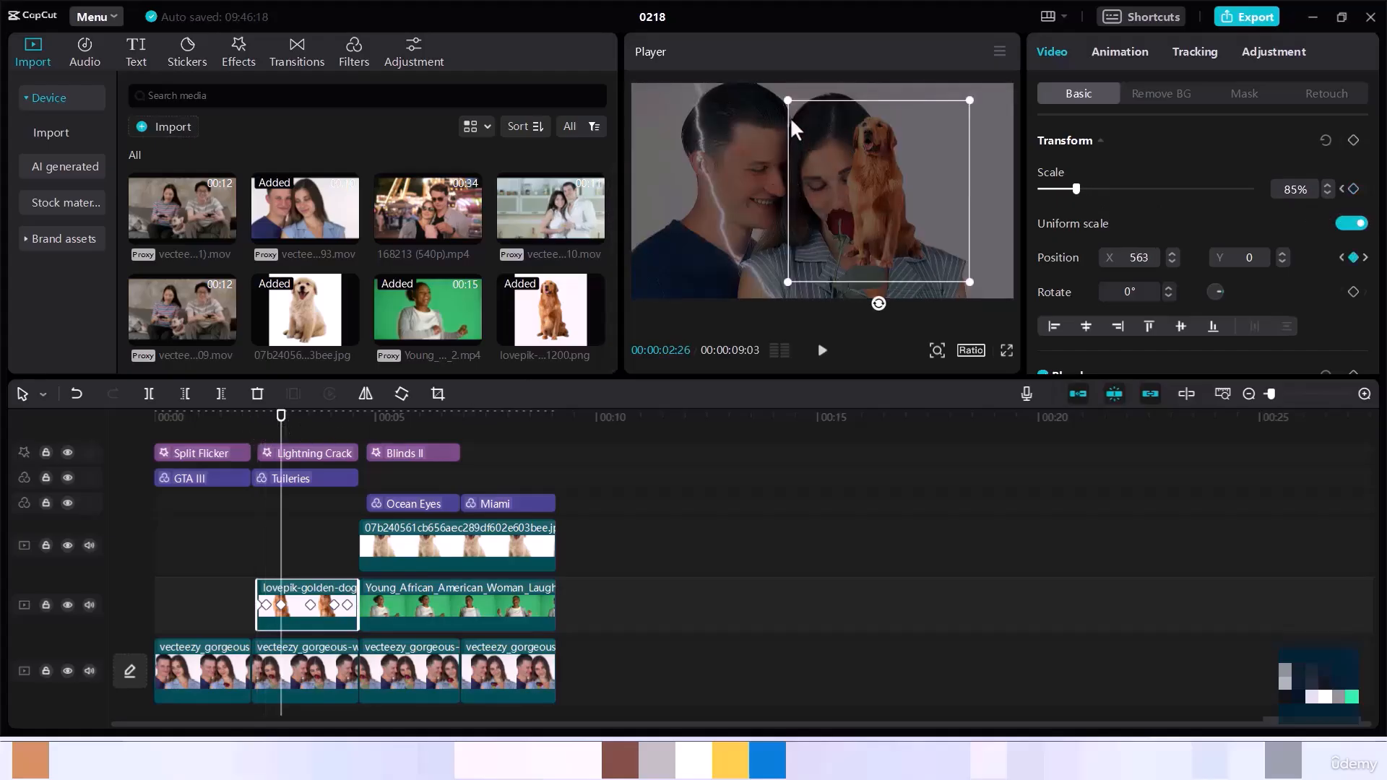
{"action": "left_click_drag", "start_coordinate": [788, 101], "coordinate": [811, 120]}
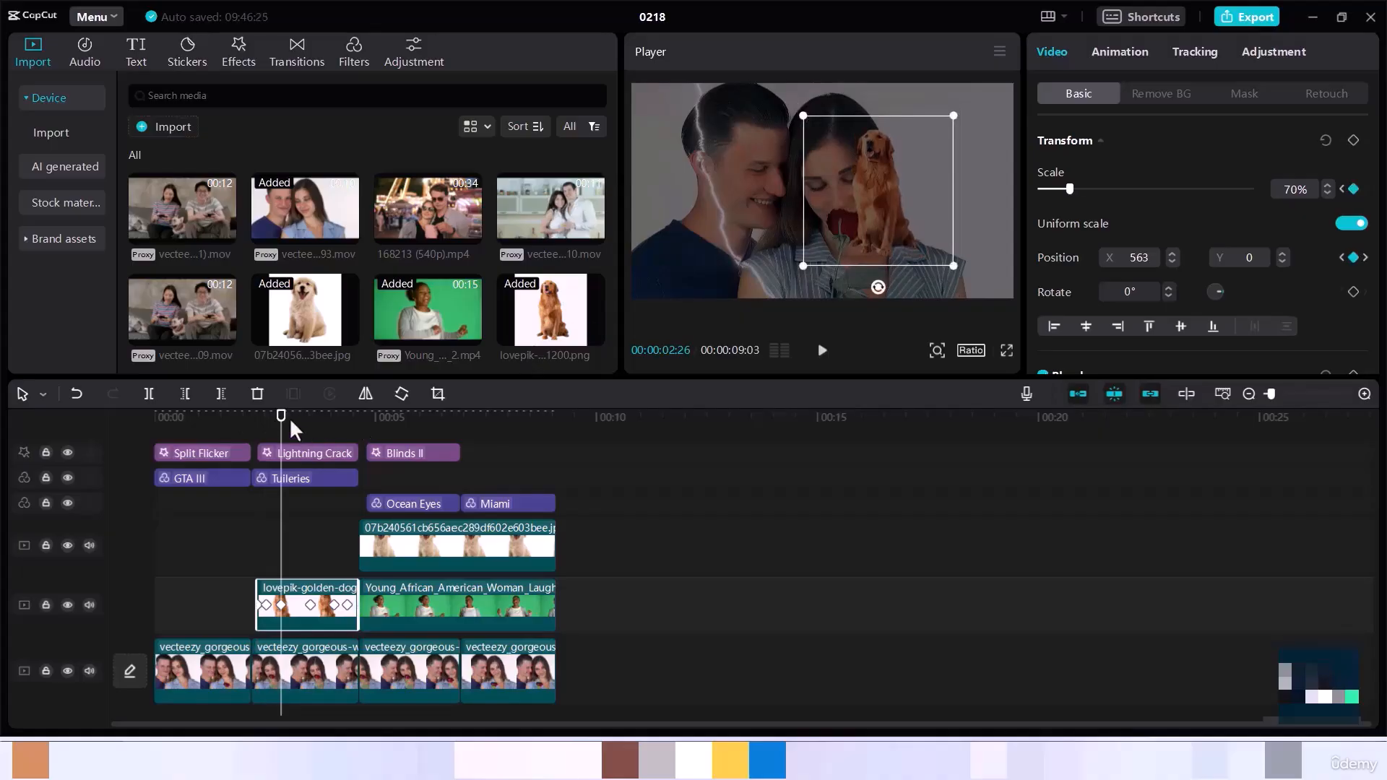
Keyframe the golden dog's scale at 111% at 00:00:03:16, 80% at 00:00:04:02 and 60% at 00:00:04:11
{"action": "left_click_drag", "start_coordinate": [294, 435], "coordinate": [309, 438]}
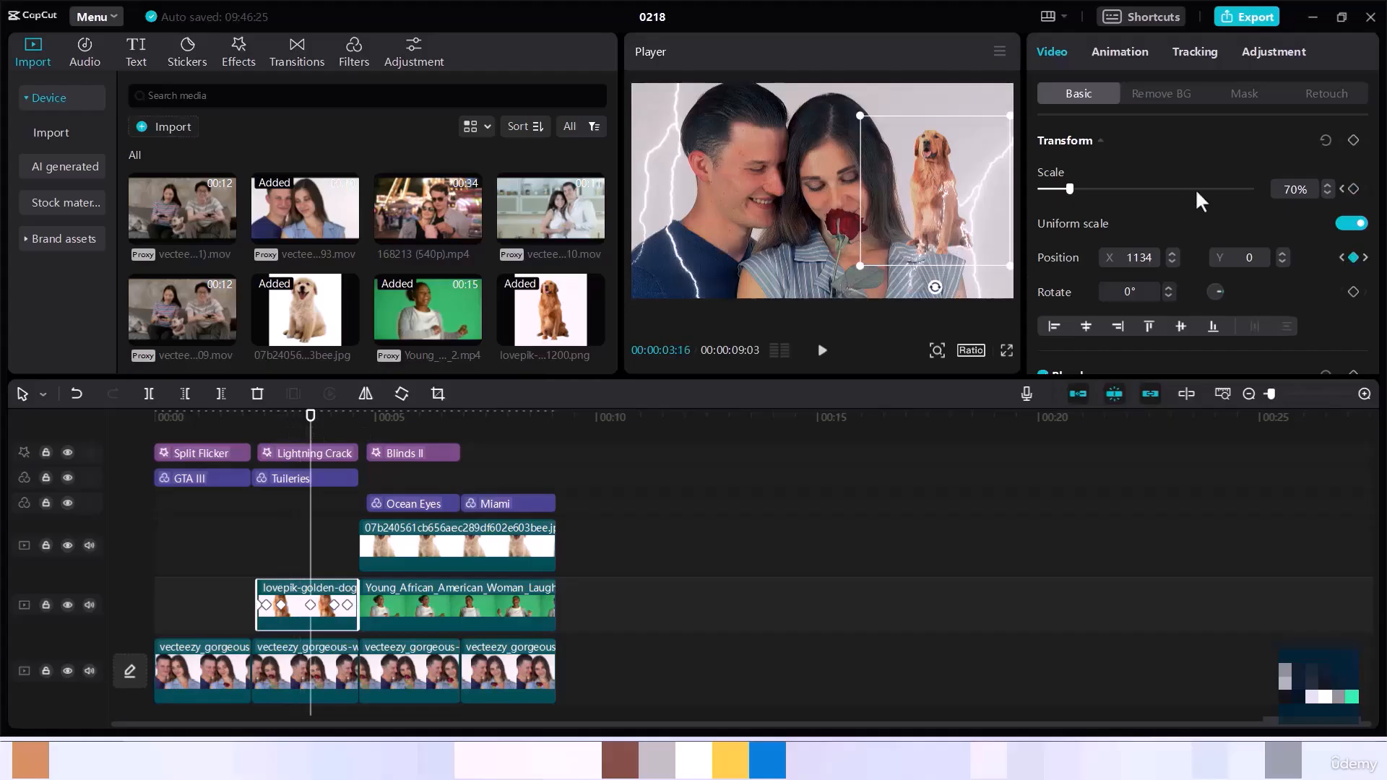
{"action": "left_click_drag", "start_coordinate": [1073, 190], "coordinate": [1086, 189]}
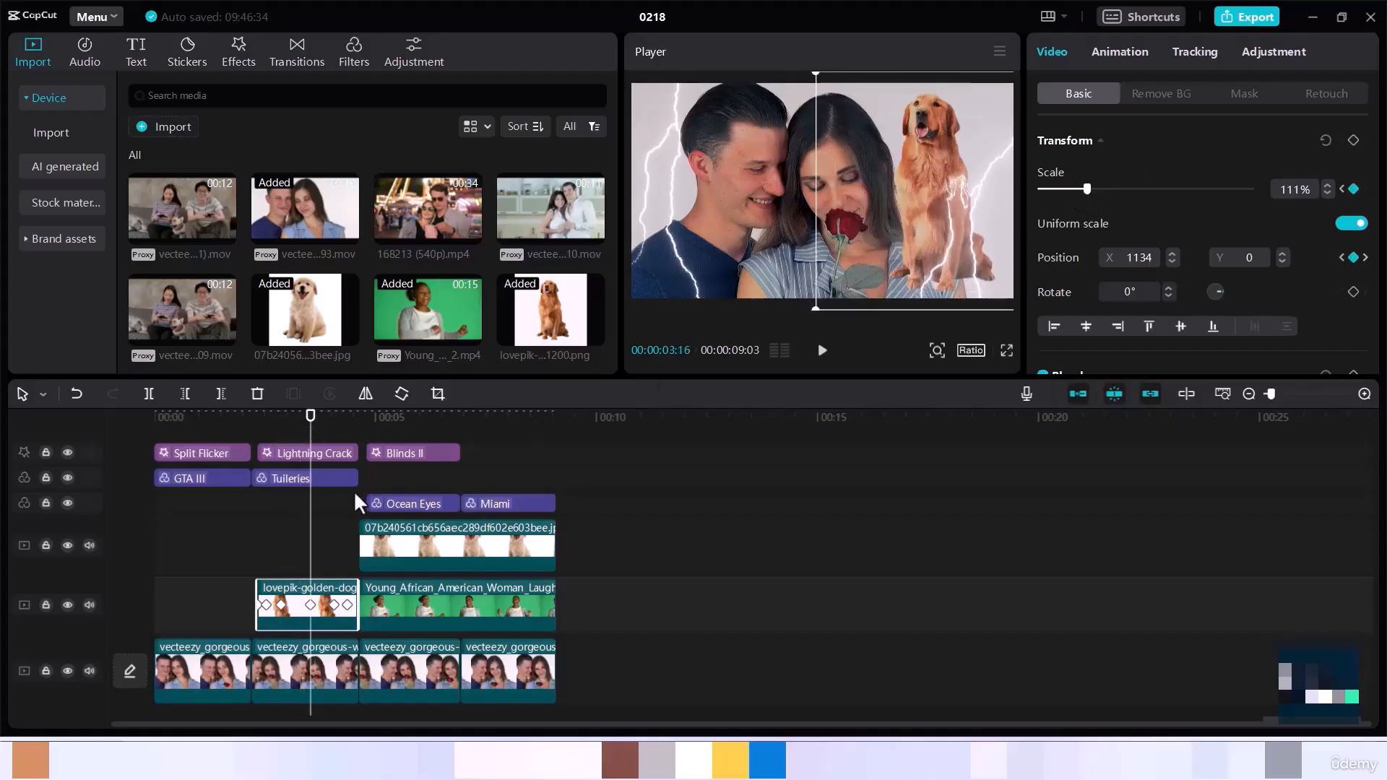
{"action": "left_click_drag", "start_coordinate": [310, 432], "coordinate": [334, 432]}
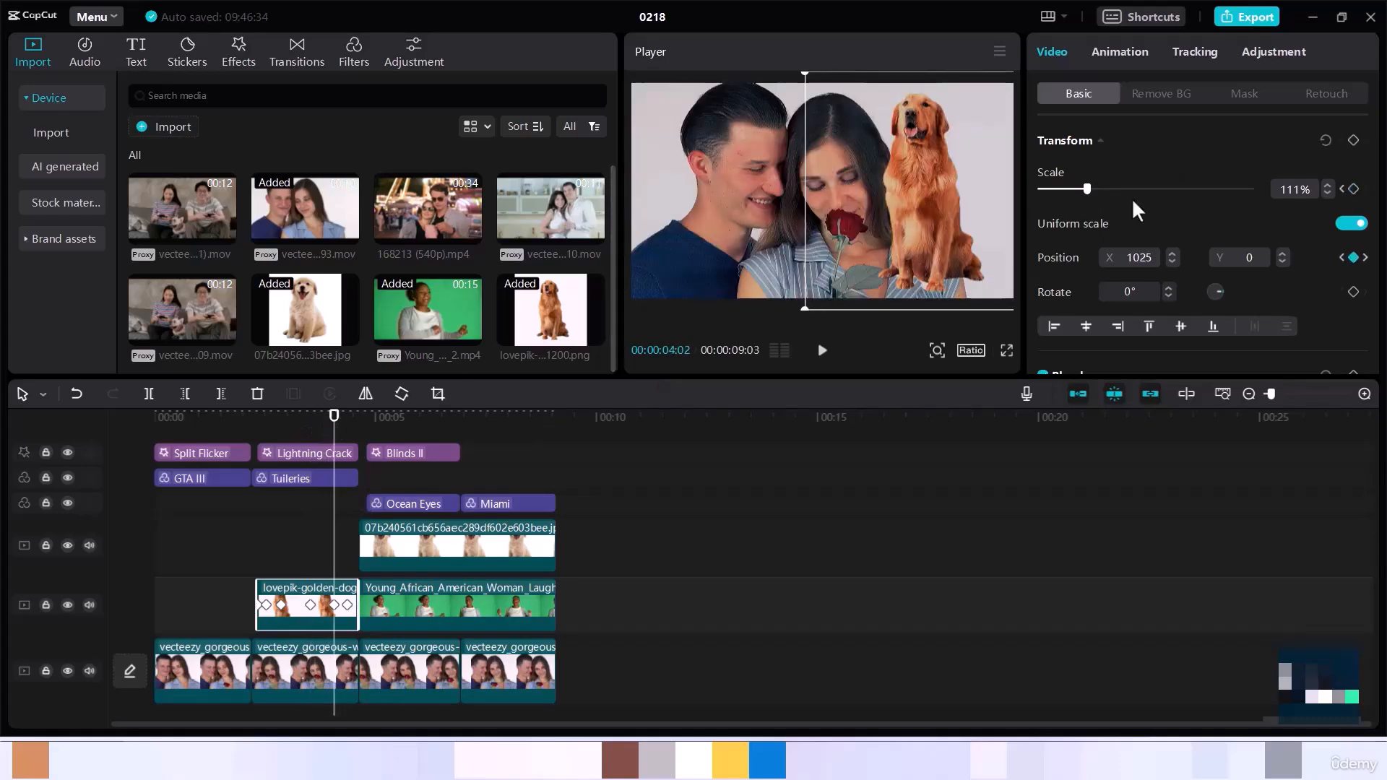
{"action": "left_click_drag", "start_coordinate": [1086, 189], "coordinate": [1073, 191]}
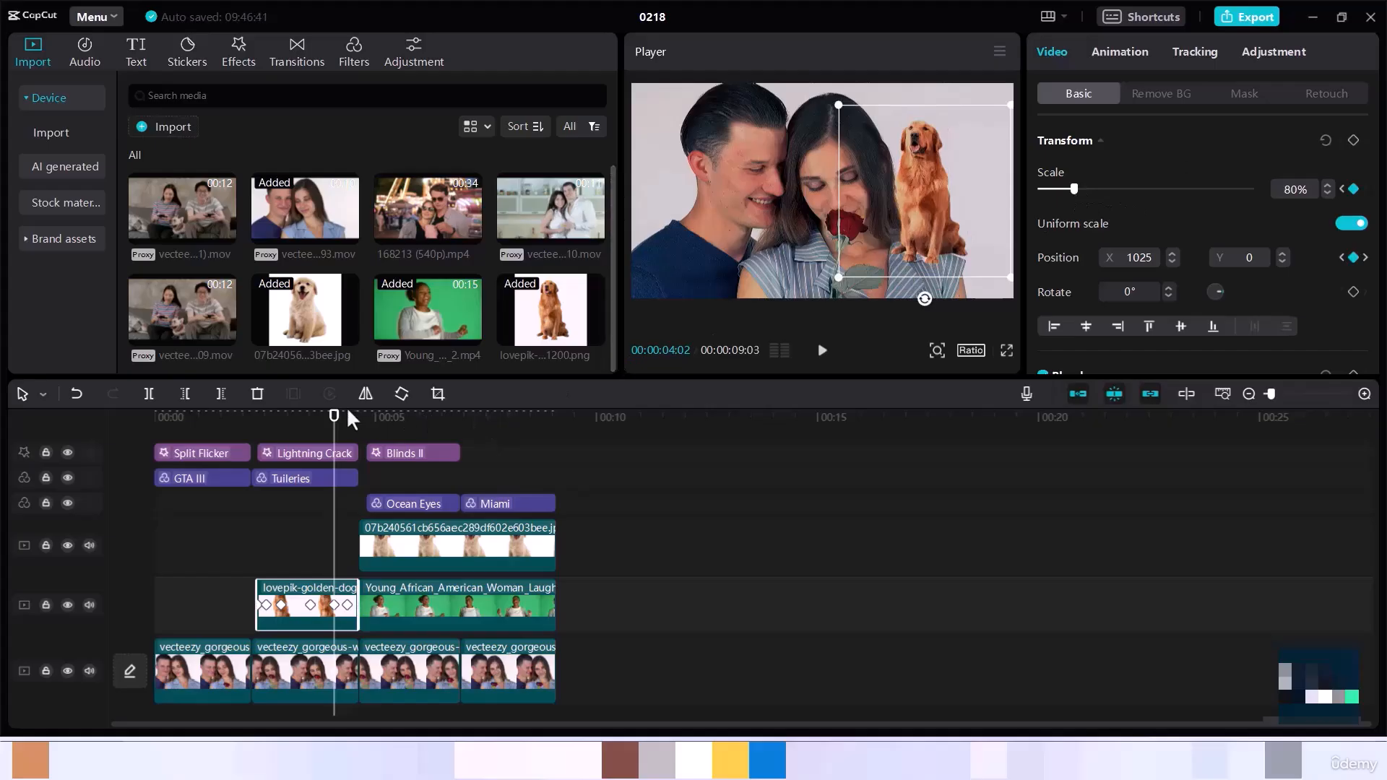
{"action": "left_click_drag", "start_coordinate": [332, 431], "coordinate": [347, 431]}
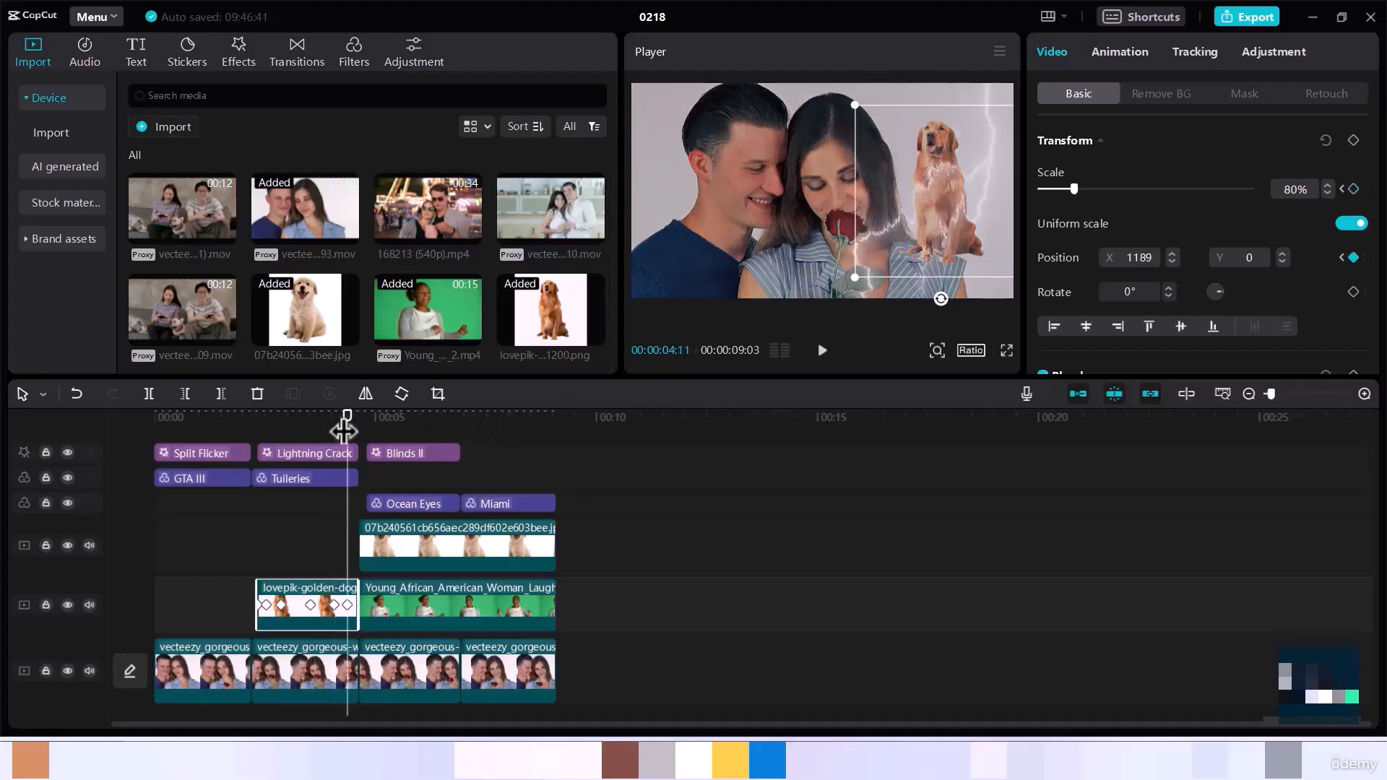
{"action": "left_click_drag", "start_coordinate": [1073, 192], "coordinate": [1065, 187]}
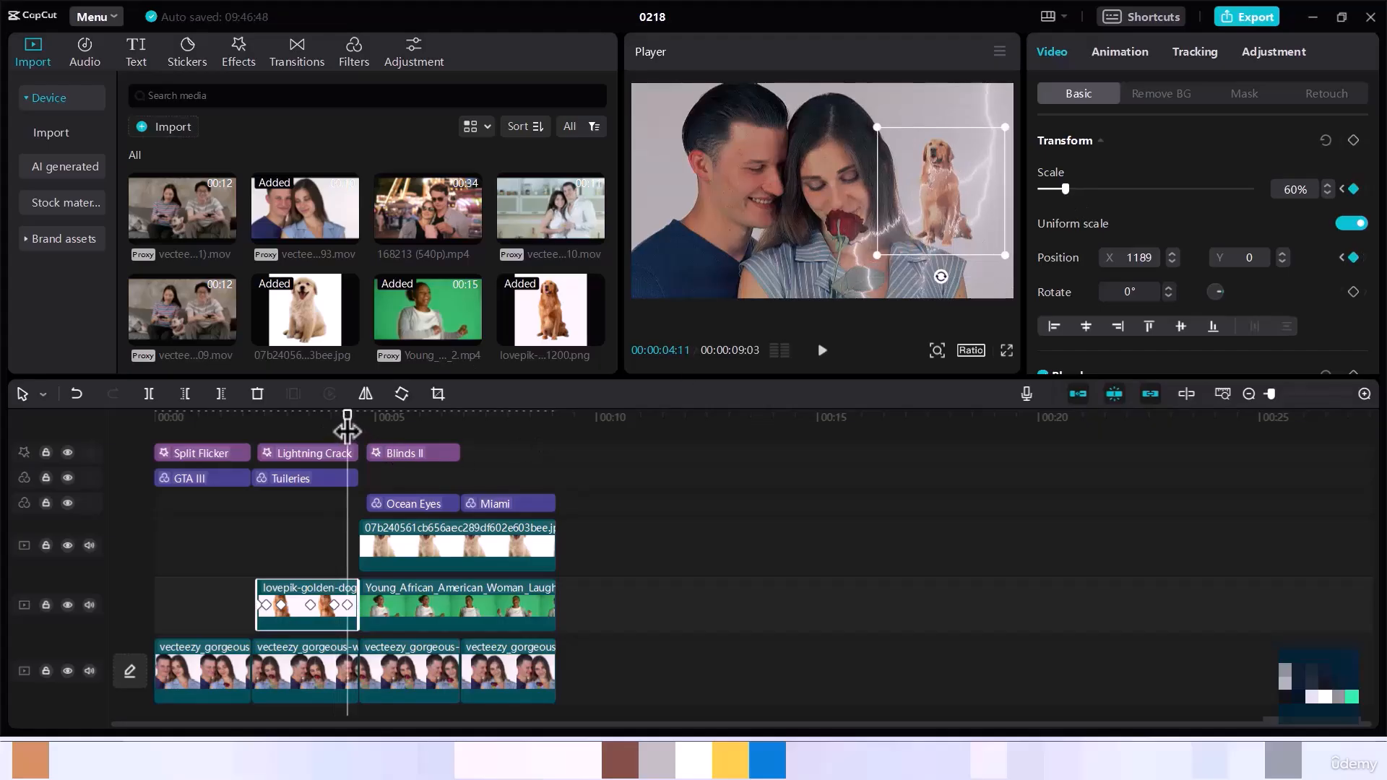
Play the timeline from just before the golden dog clip, at 00:00:02:06, to preview its position and scale animation
{"action": "left_click_drag", "start_coordinate": [347, 431], "coordinate": [253, 446]}
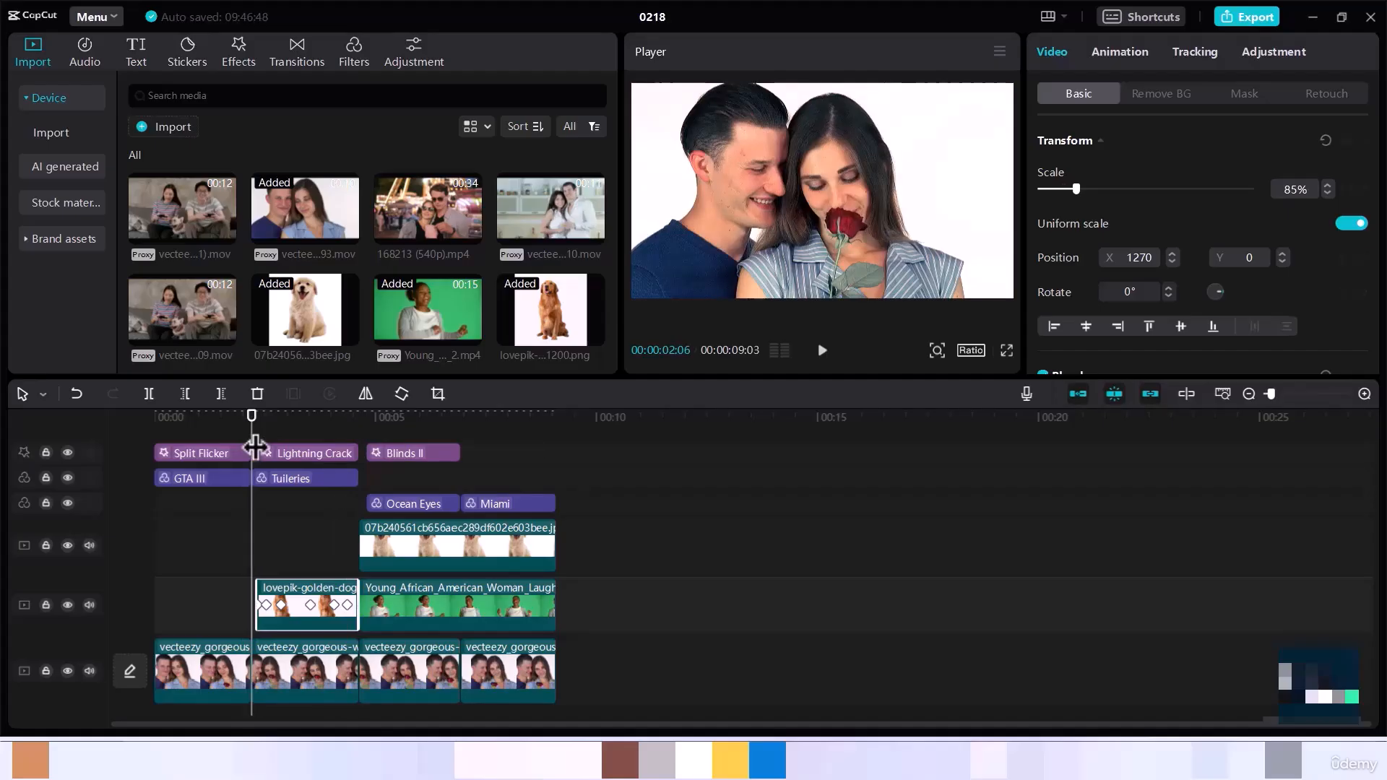
{"action": "key", "text": "space"}
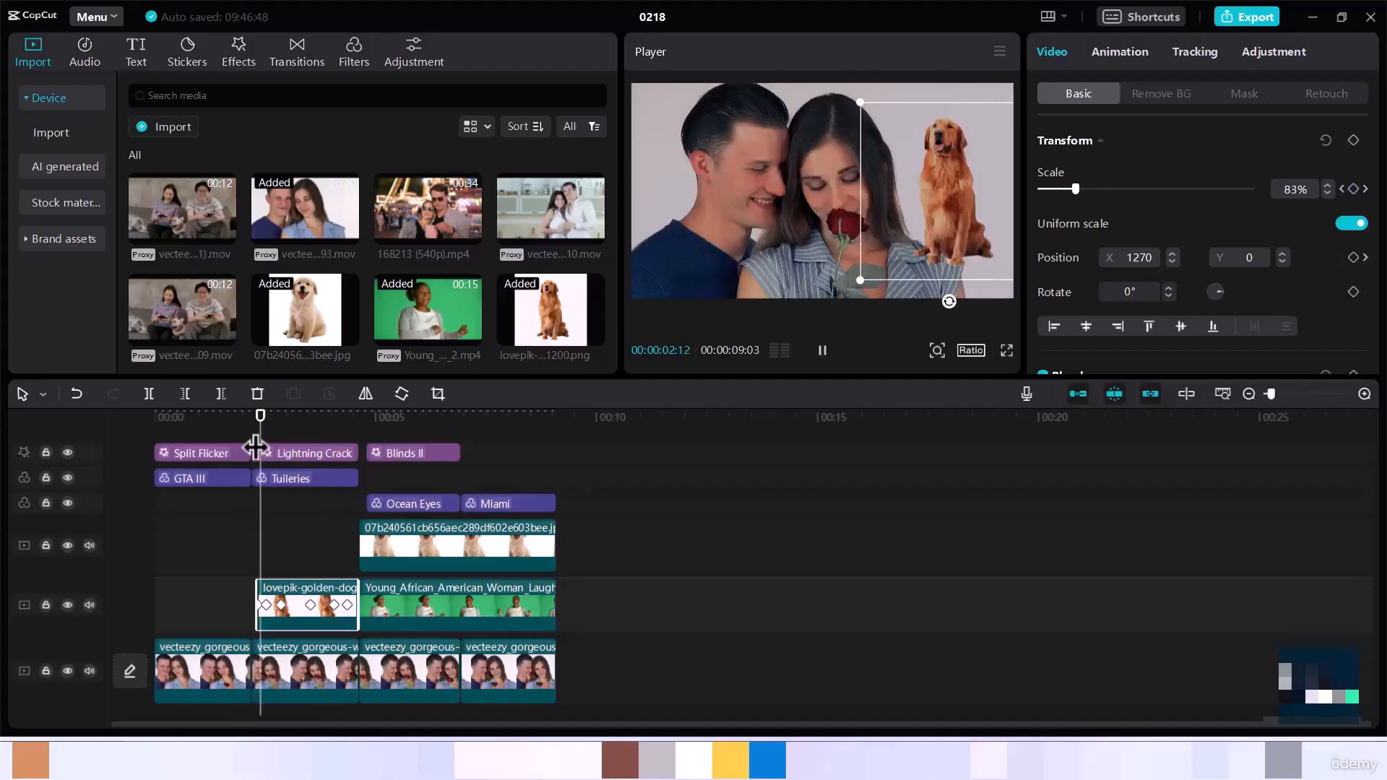
{"action": "left_click", "coordinate": [282, 539]}
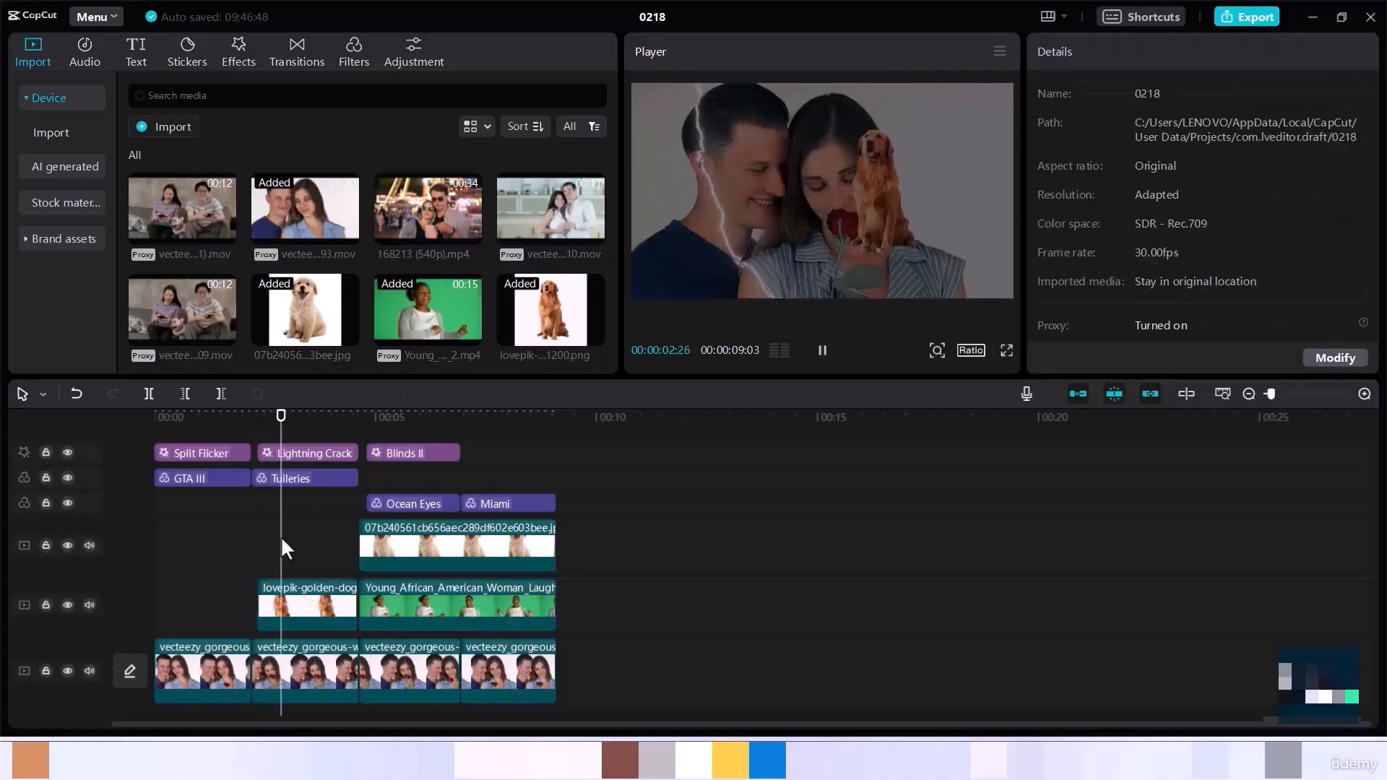
{"action": "key", "text": "space"}
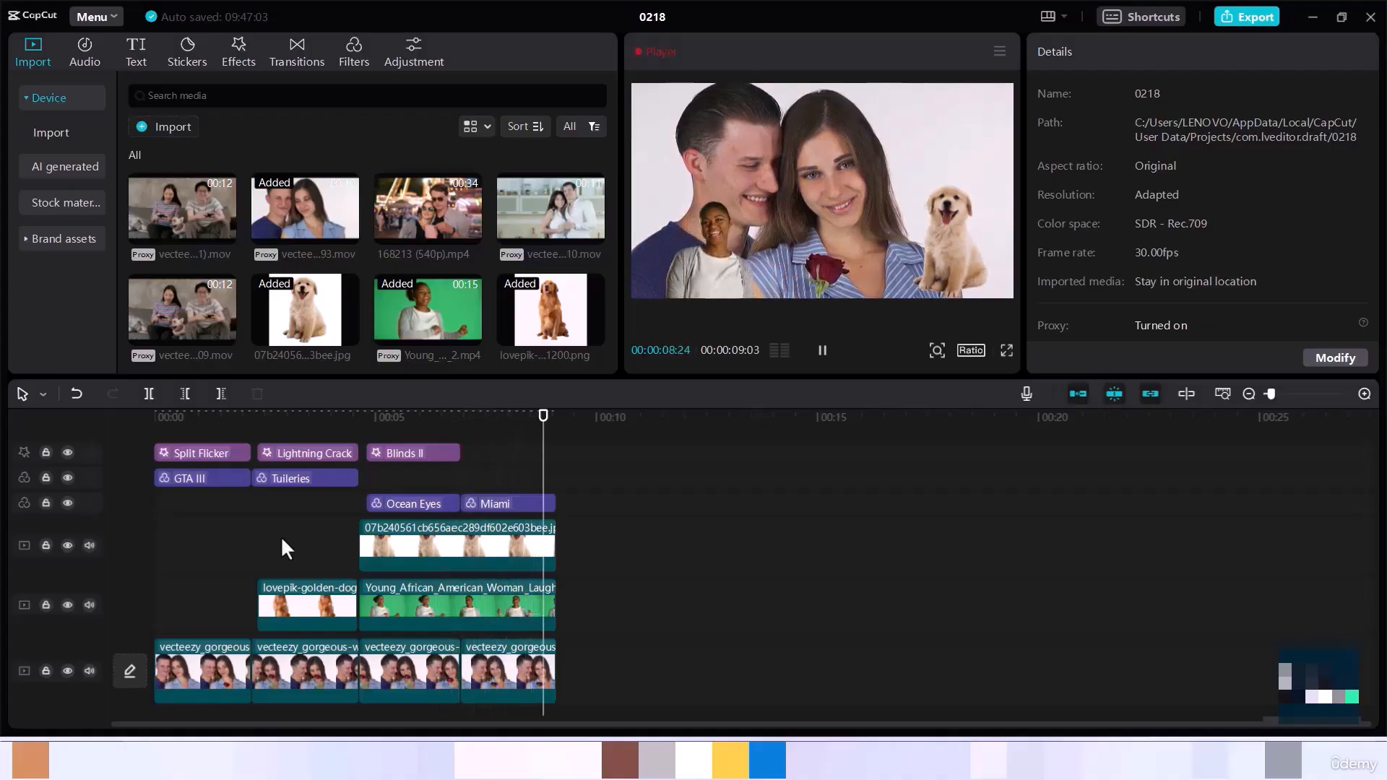
{"action": "key", "text": "space"}
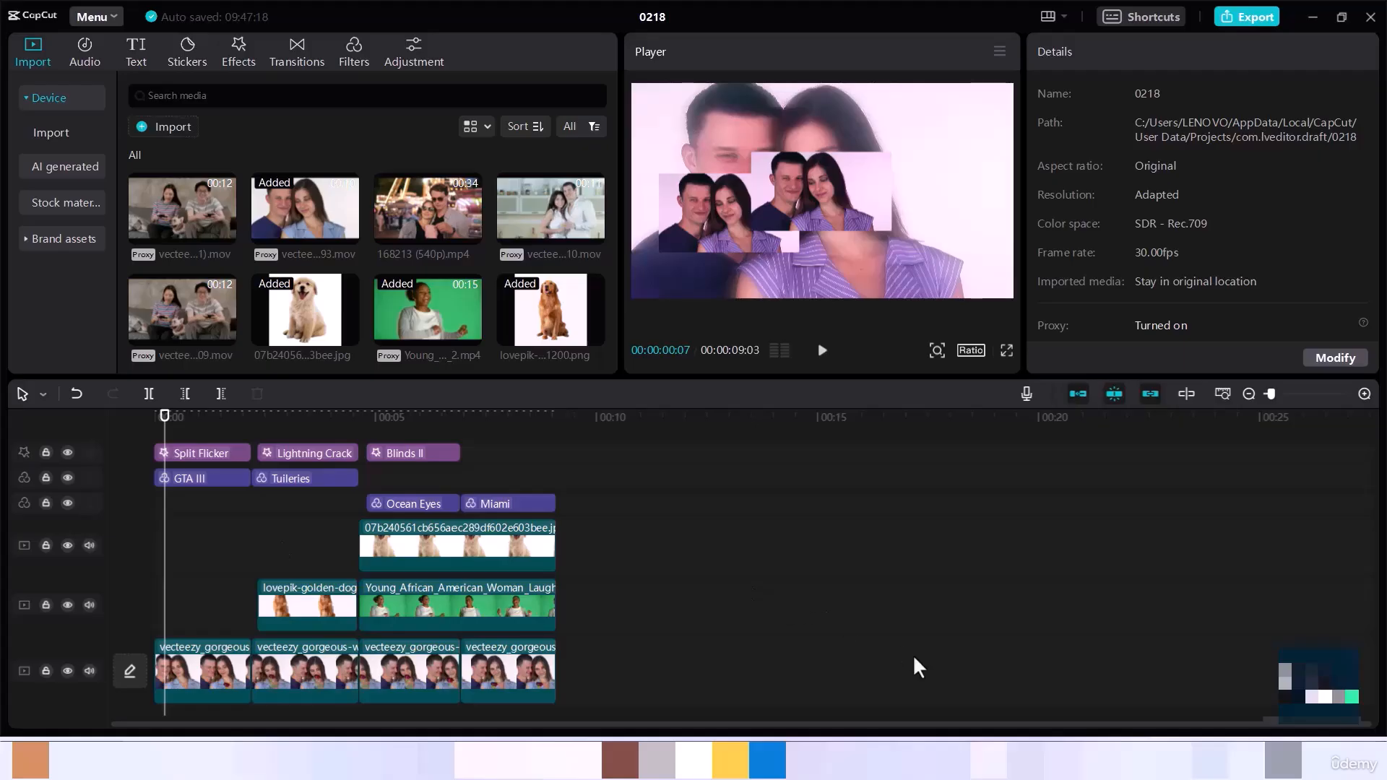
{"action": "mouse_move", "coordinate": [939, 773]}
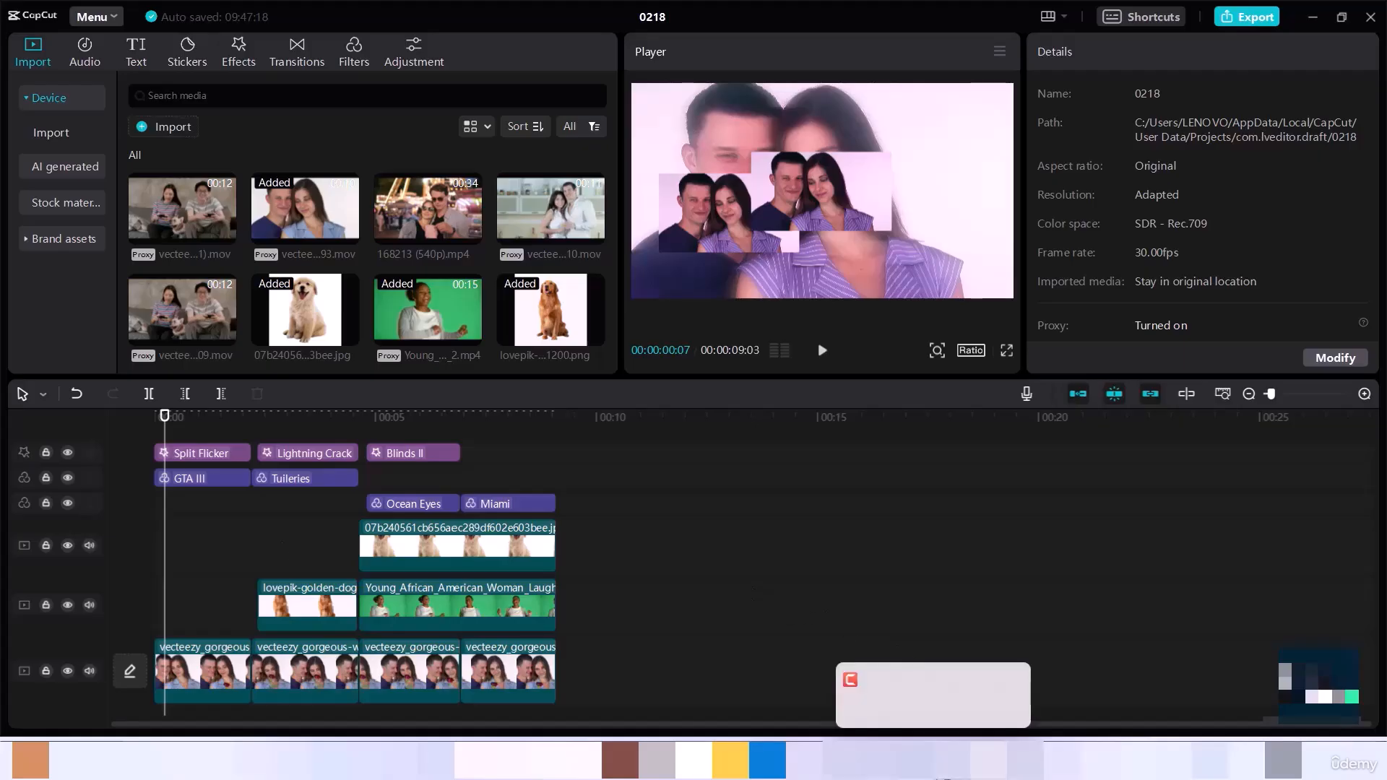